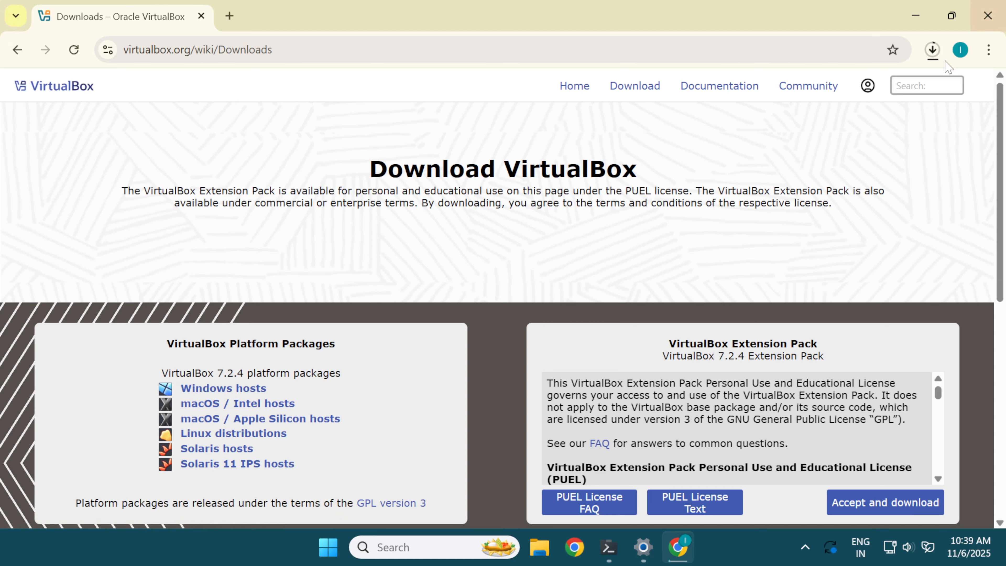
# Show the downloaded VirtualBox-7.2.4-170995-Win.exe in its folder and run it as administrator
pyautogui.click(933, 49)
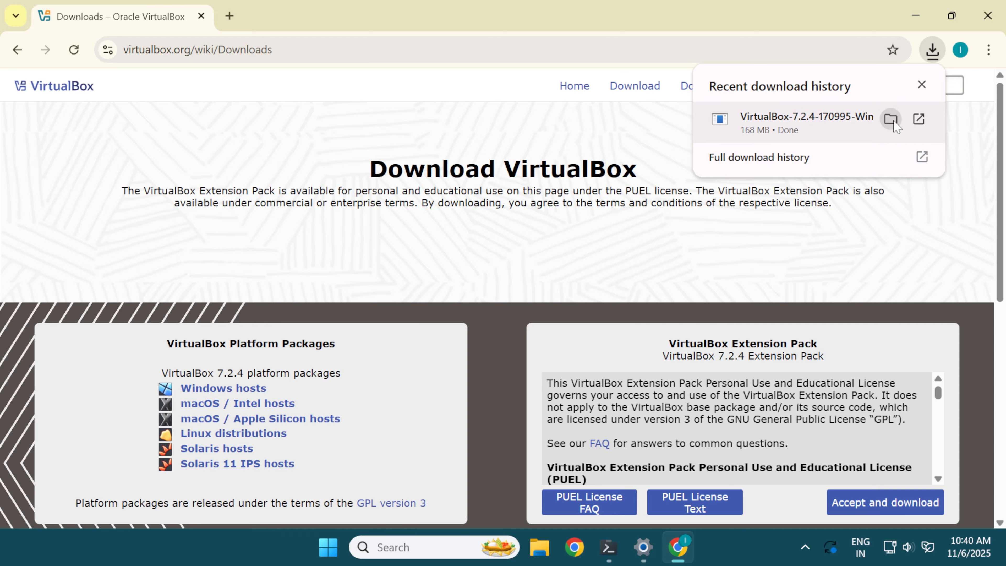
pyautogui.click(893, 121)
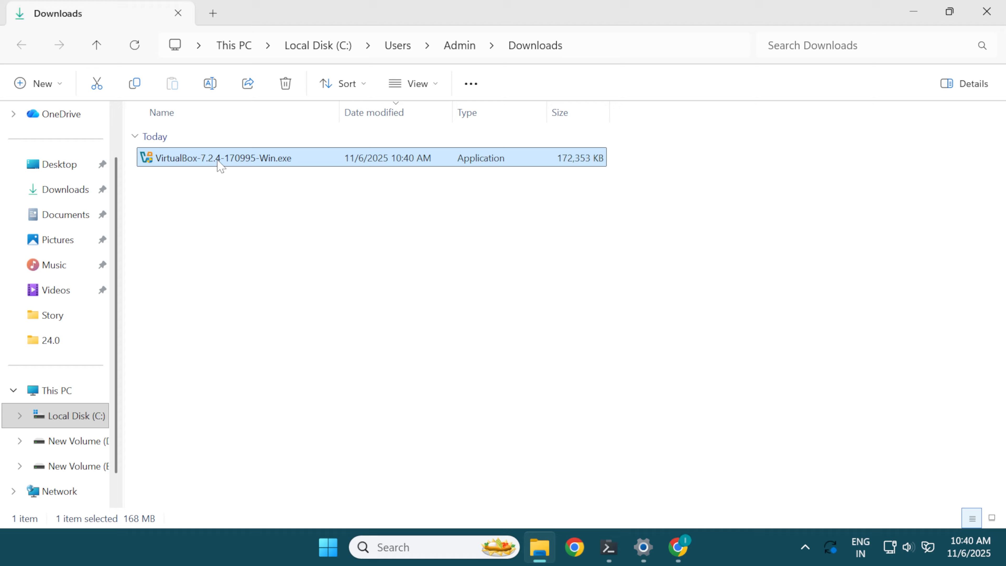
pyautogui.doubleClick(217, 158)
pyautogui.rightClick(219, 163)
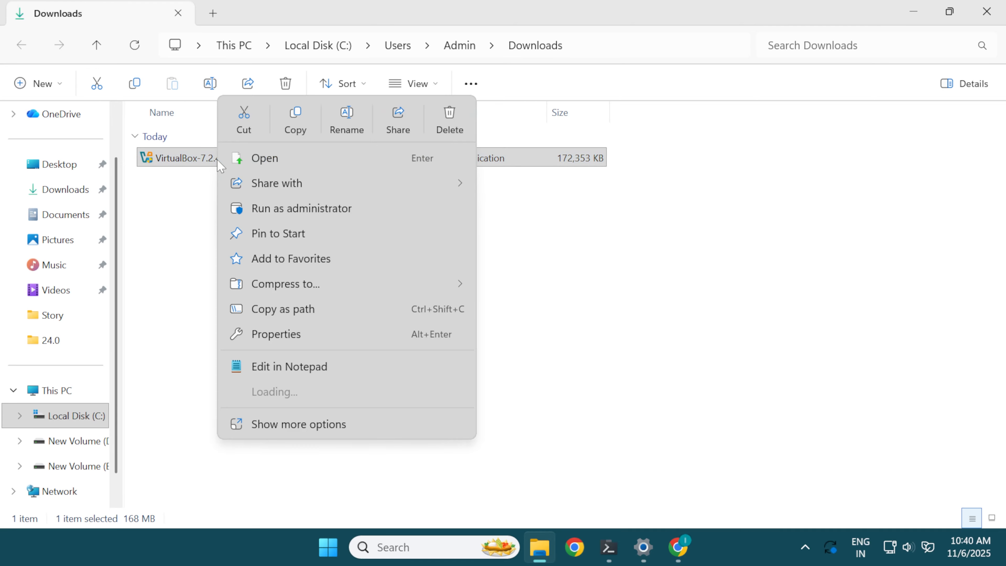
pyautogui.click(280, 210)
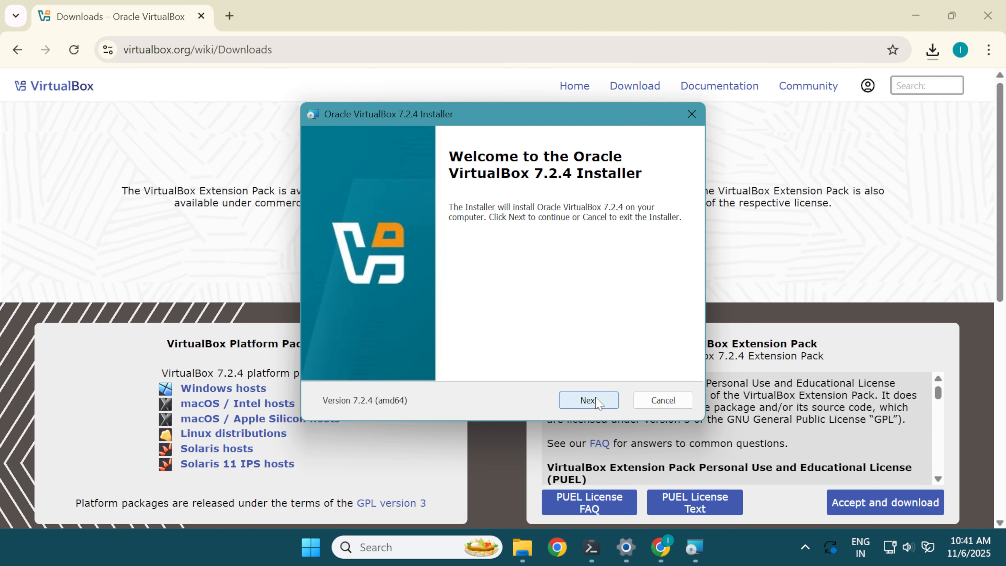
# Accept the VirtualBox license terms and keep the default features and installation location
pyautogui.click(588, 400)
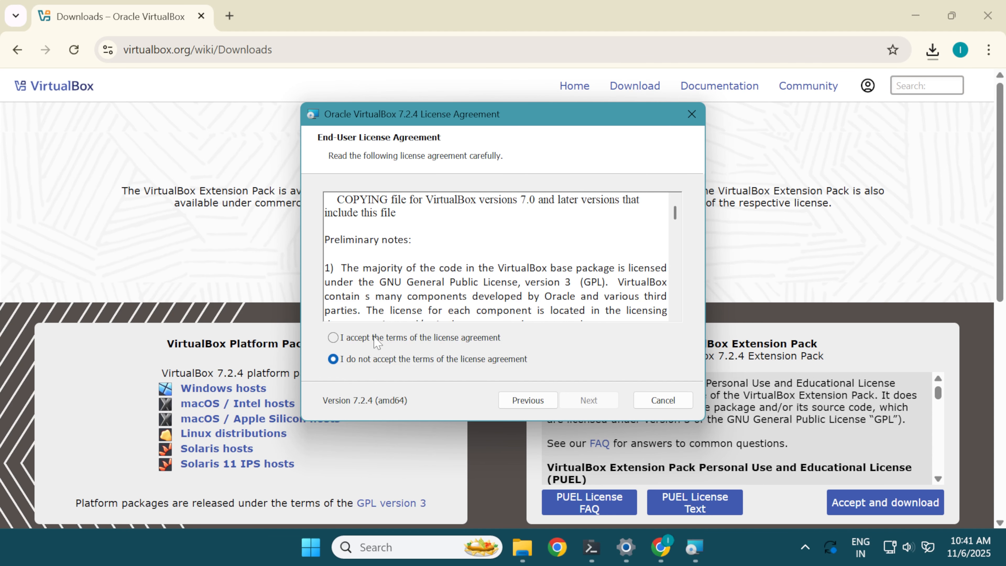
pyautogui.click(370, 338)
pyautogui.click(597, 402)
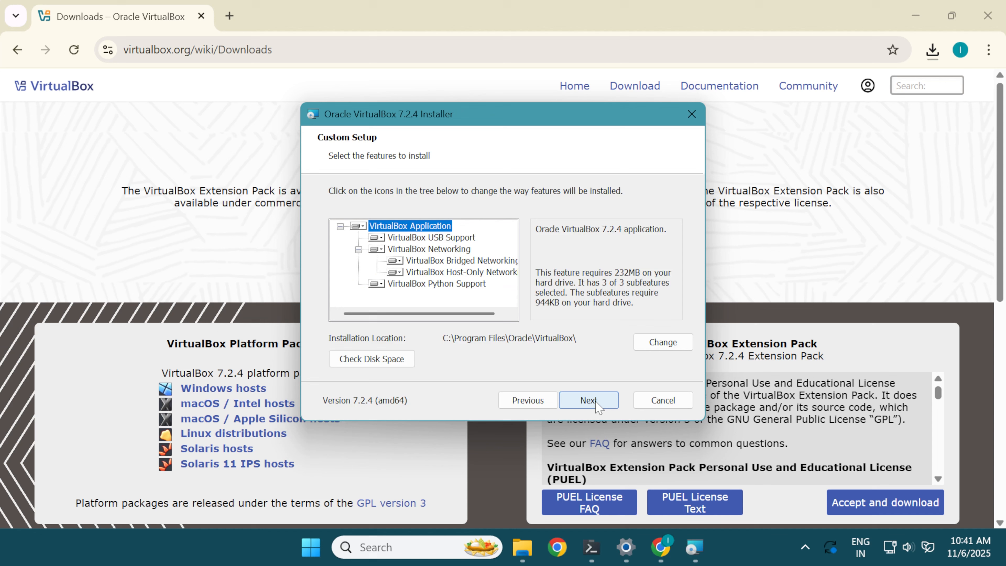
pyautogui.click(592, 403)
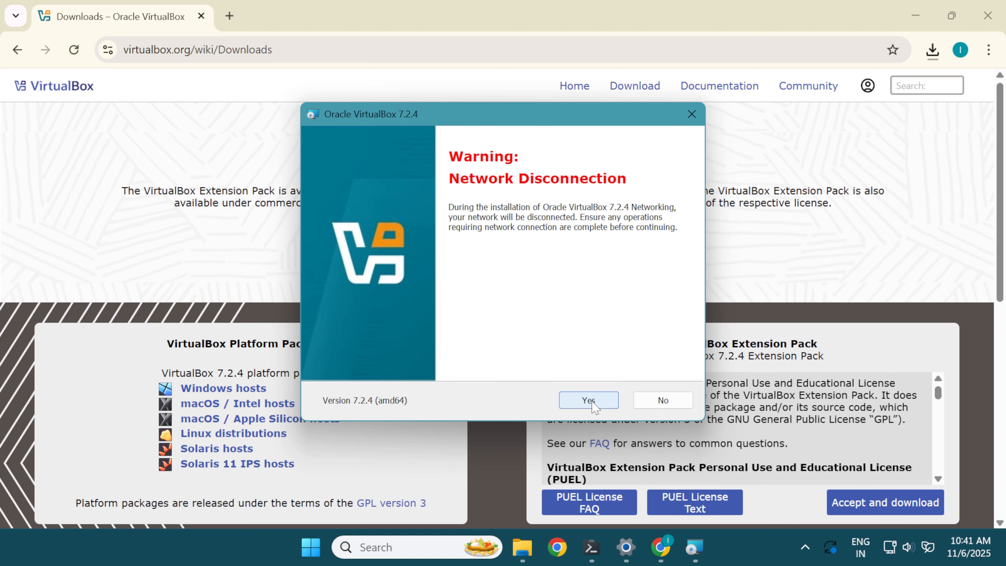
# Install VirtualBox 7.2.4 with all startup options enabled, accepting the network and dependency warnings, and finish the installer
pyautogui.click(589, 401)
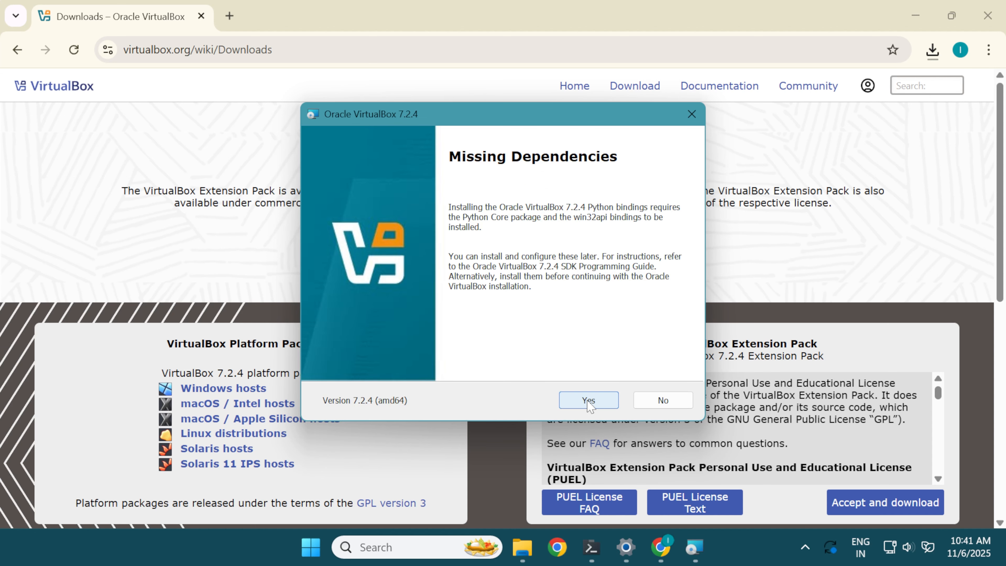
pyautogui.click(588, 401)
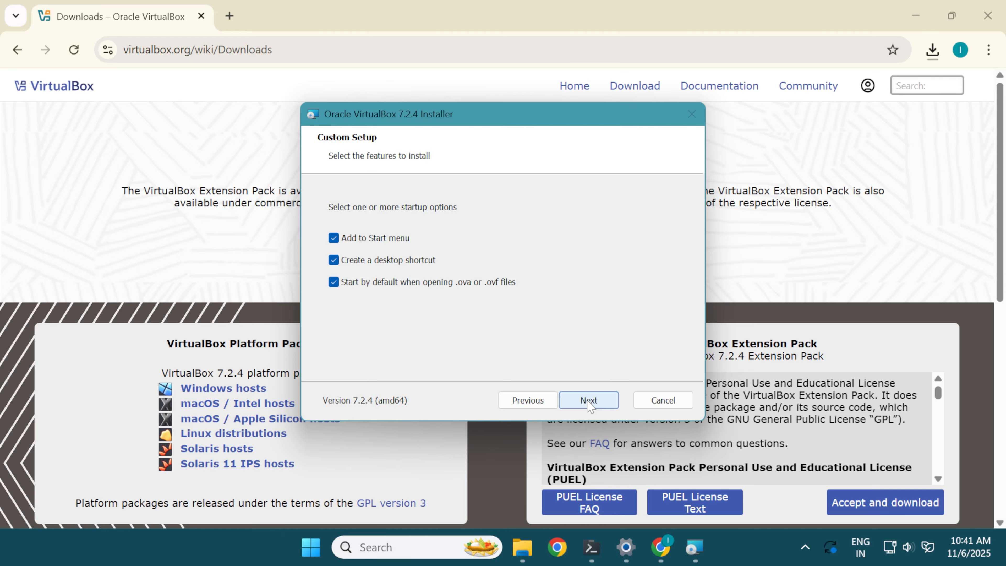
pyautogui.click(589, 401)
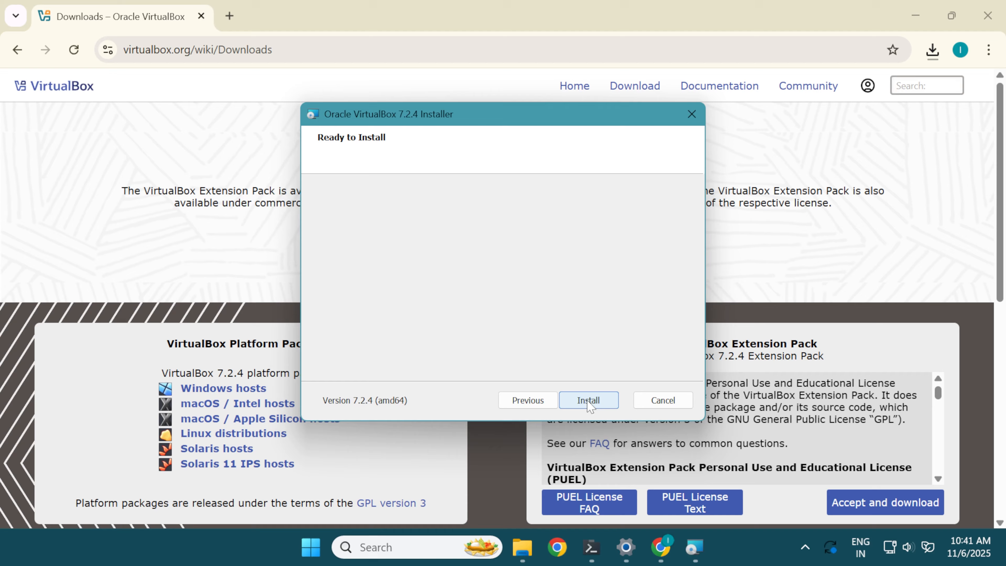
pyautogui.click(589, 400)
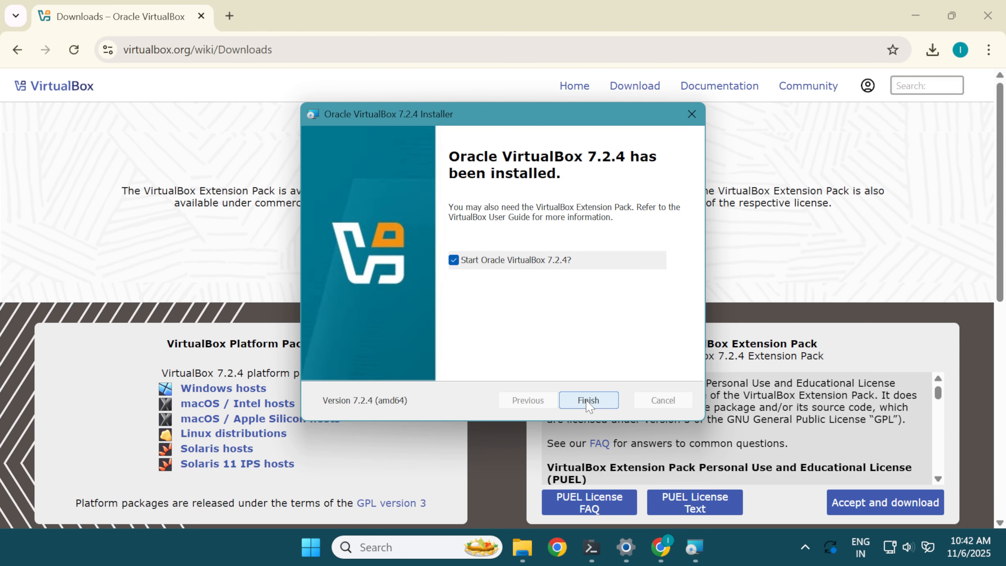
pyautogui.click(588, 400)
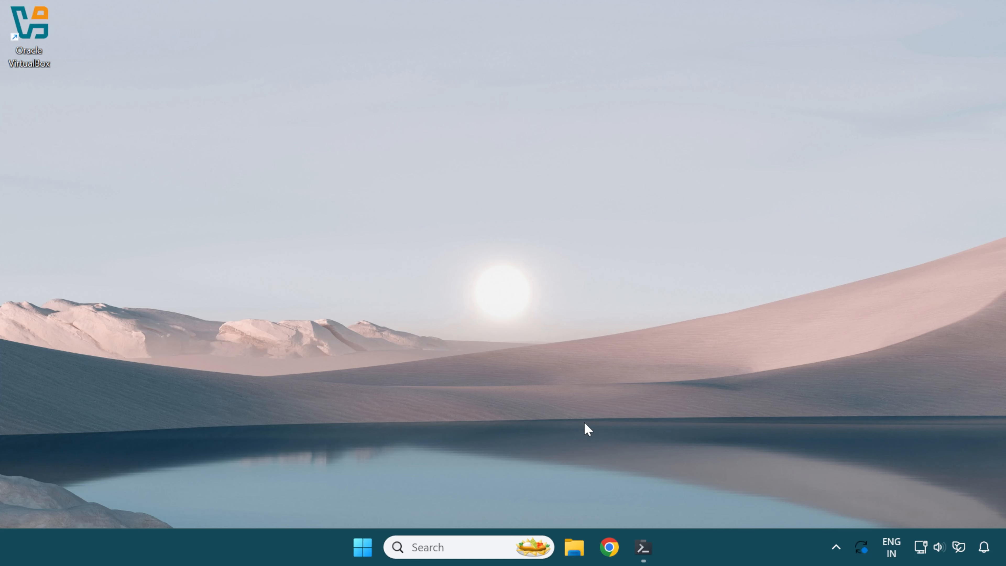
# Switch to Chrome, search Google for "ubuntu download" and open the Download Ubuntu Desktop page
pyautogui.click(610, 547)
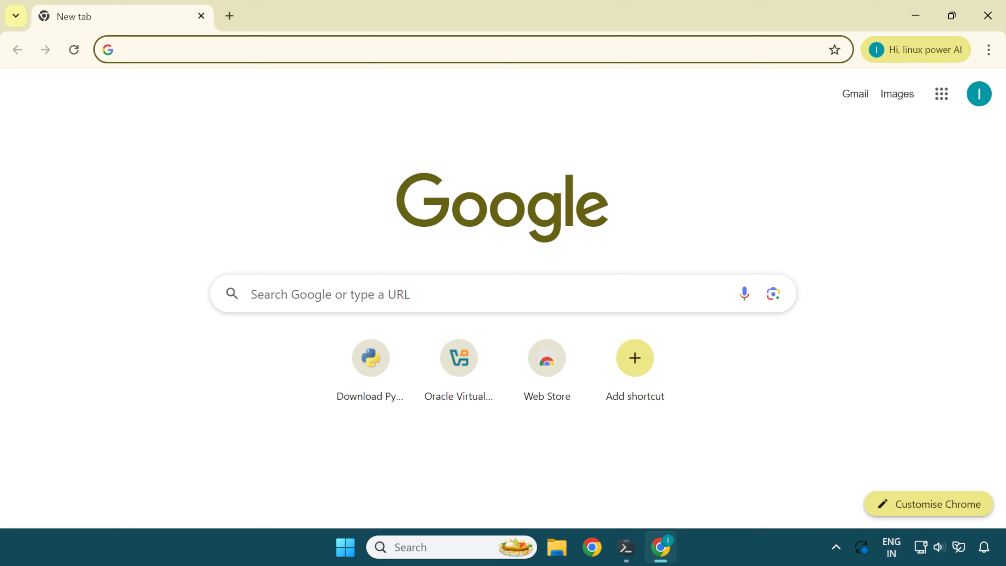
pyautogui.click(401, 50)
pyautogui.write('ubu')
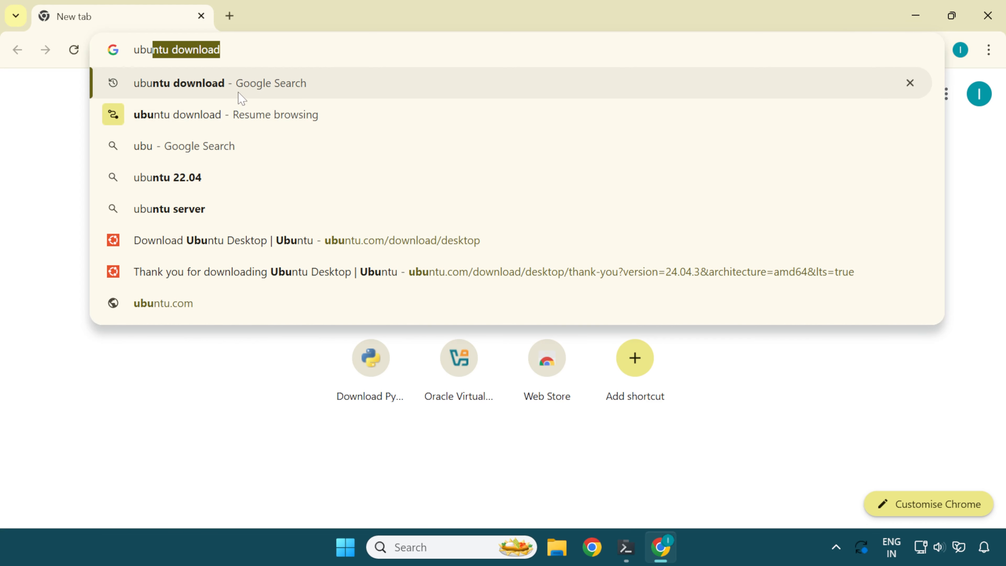
pyautogui.click(234, 85)
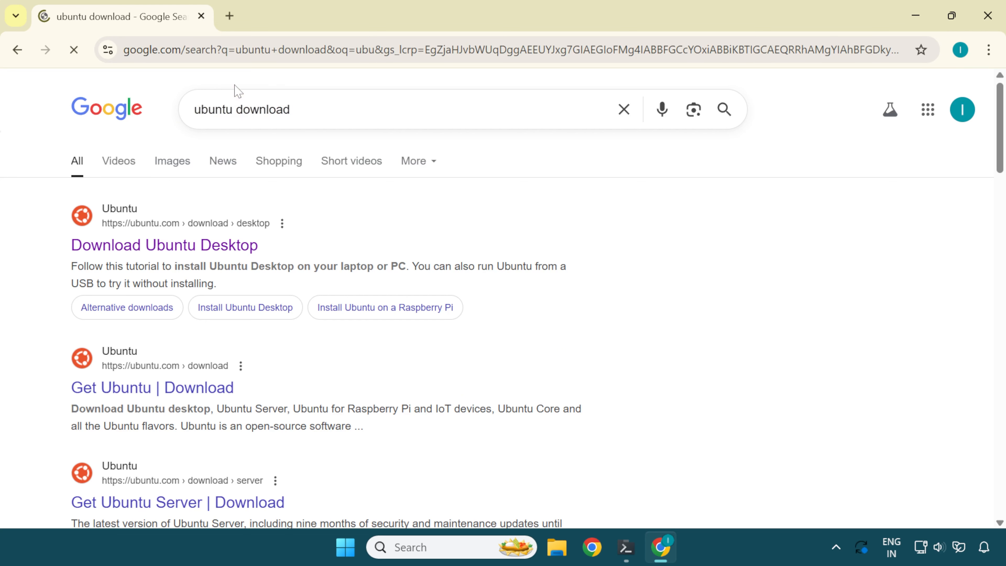
pyautogui.click(204, 247)
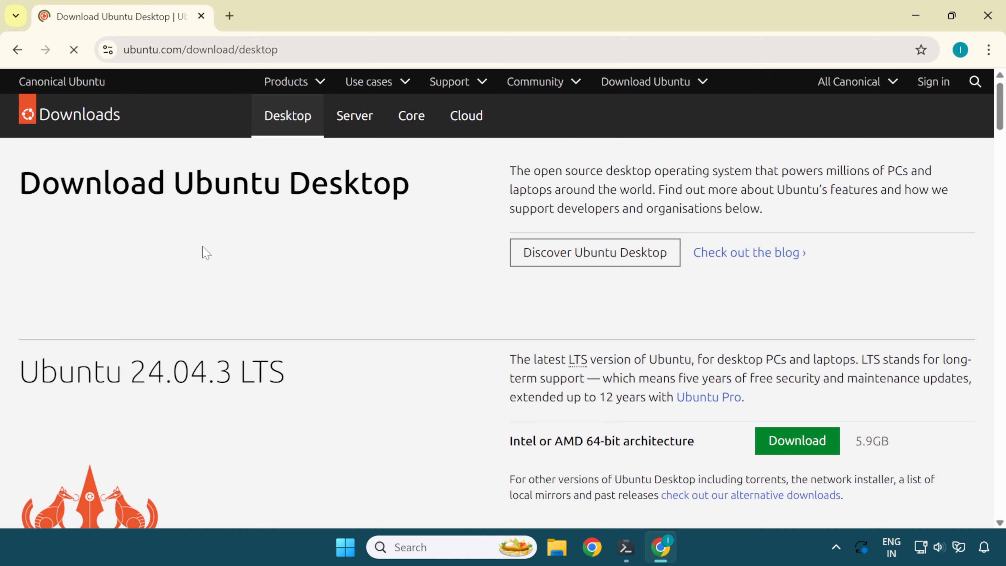
# Download Ubuntu 24.04.3 LTS for Intel or AMD 64-bit architecture and open the browser's download list
pyautogui.scroll(-6, 476, 323)
pyautogui.scroll(3, 479, 324)
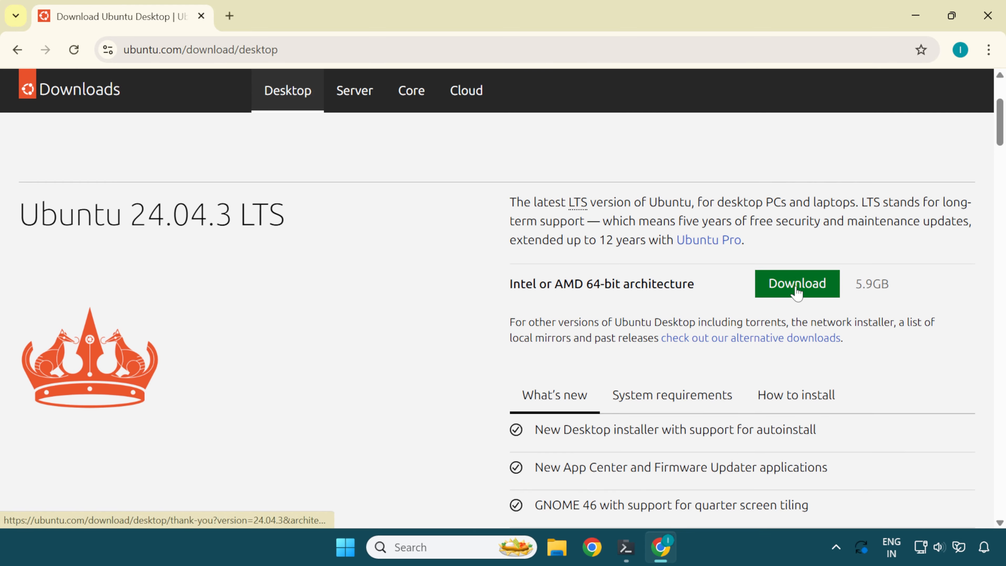
pyautogui.click(797, 287)
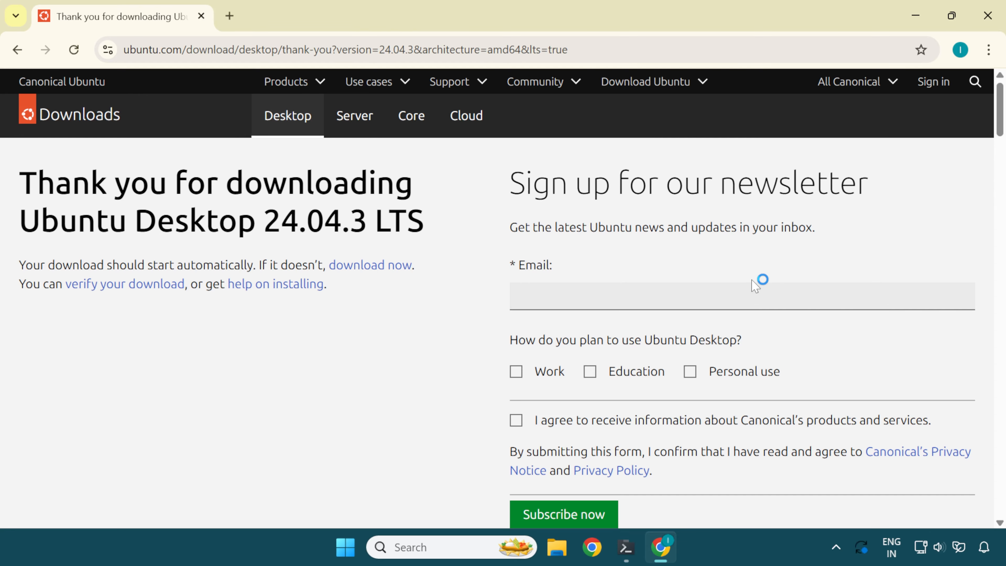
pyautogui.scroll(-4, 753, 283)
pyautogui.scroll(4, 756, 287)
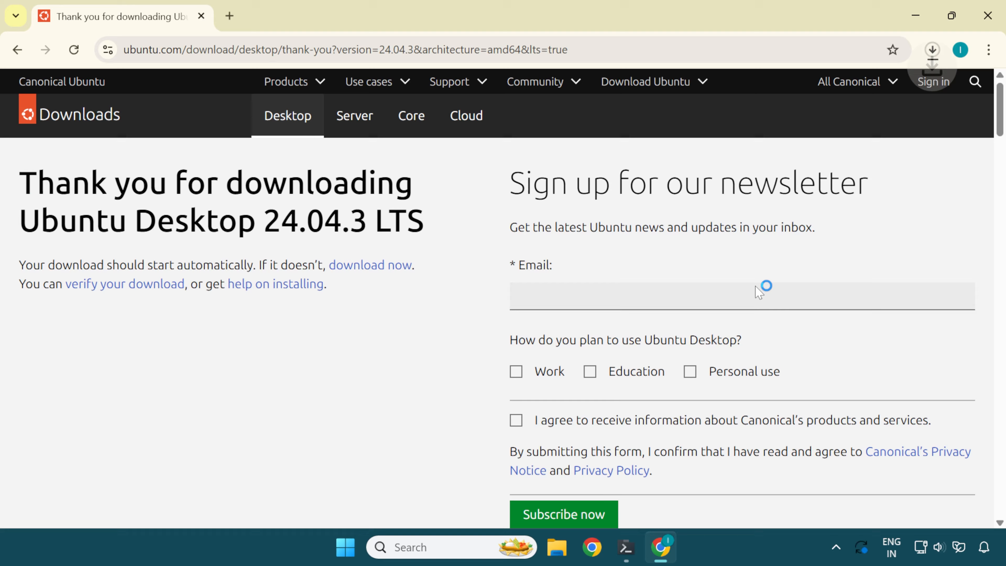
pyautogui.click(933, 50)
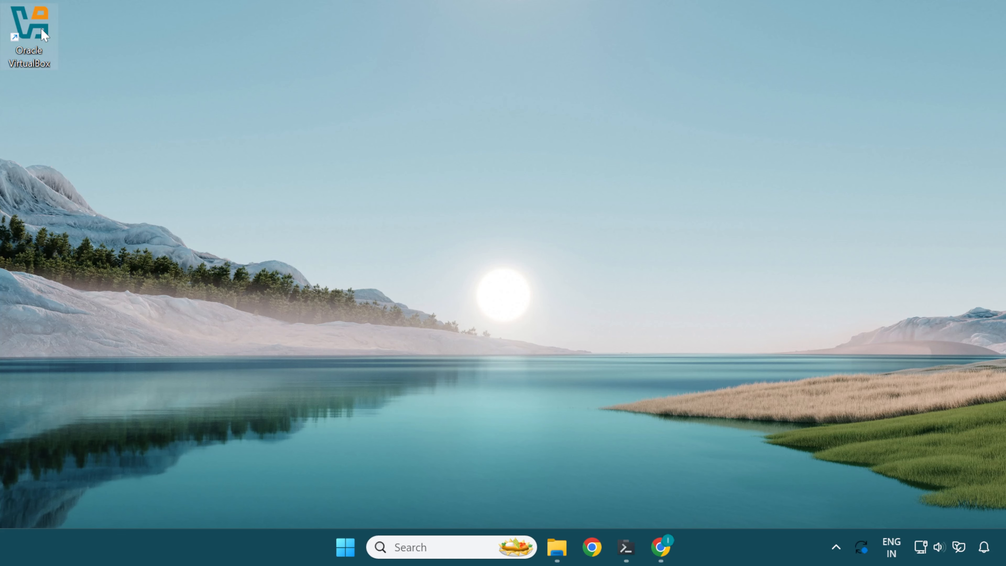
# Switch to Oracle VirtualBox and start a new virtual machine named "Ubuntu Linux"
pyautogui.doubleClick(42, 30)
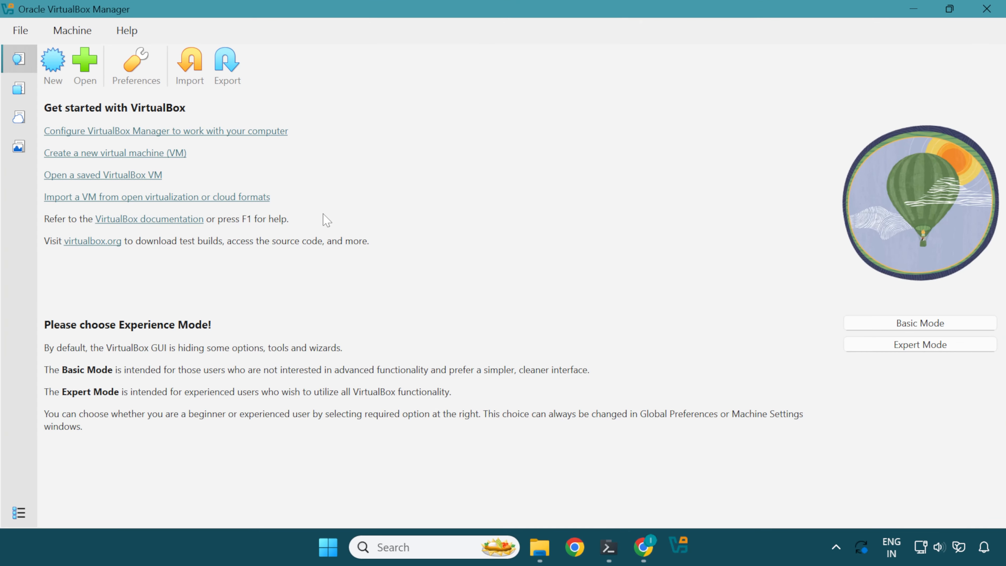
pyautogui.click(59, 67)
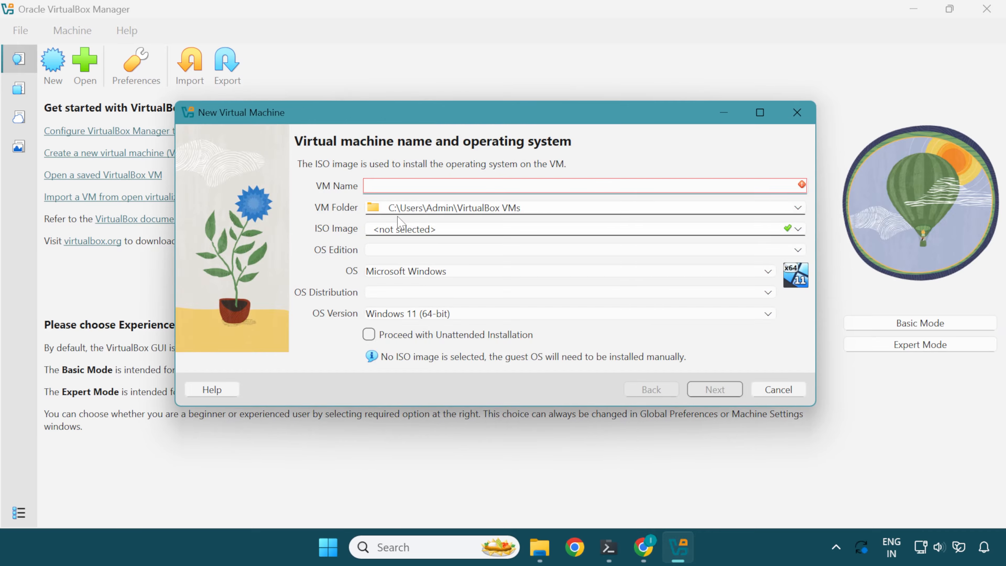
pyautogui.write('Ubuntu Linux')
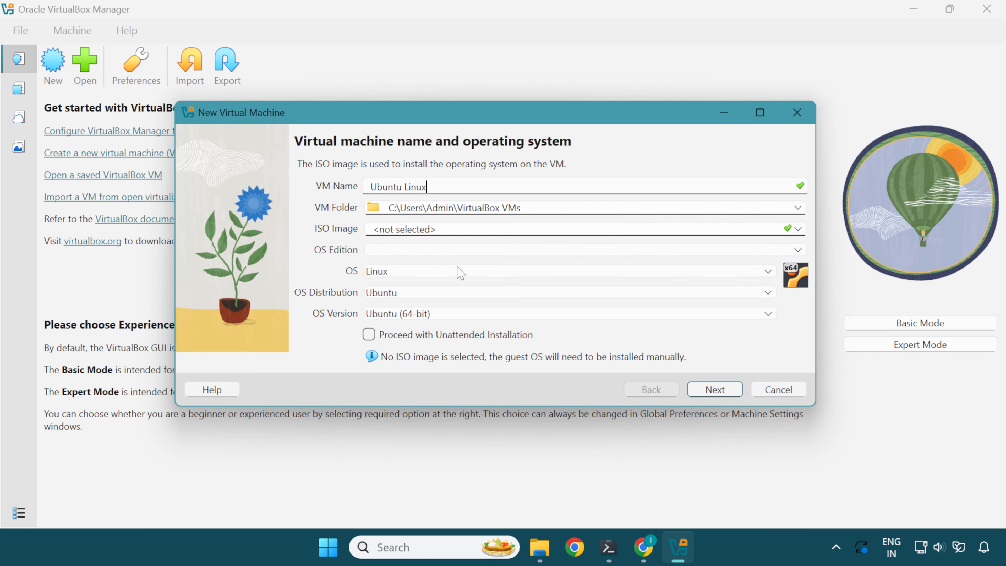
# Set the virtual machine's OS to Linux, distribution to Ubuntu and version to Ubuntu (64-bit), and continue to the hardware settings
pyautogui.click(461, 272)
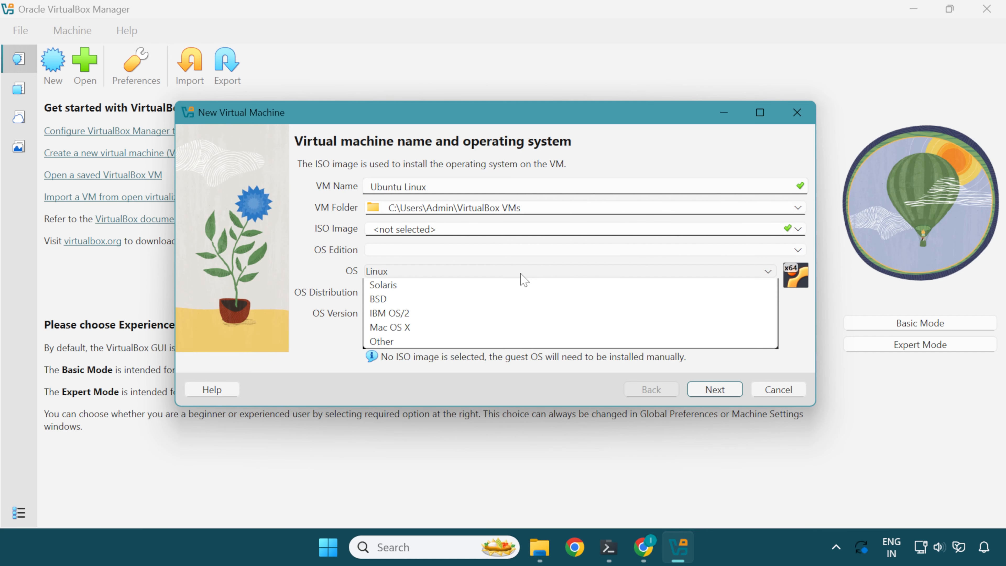
pyautogui.click(386, 302)
pyautogui.click(373, 293)
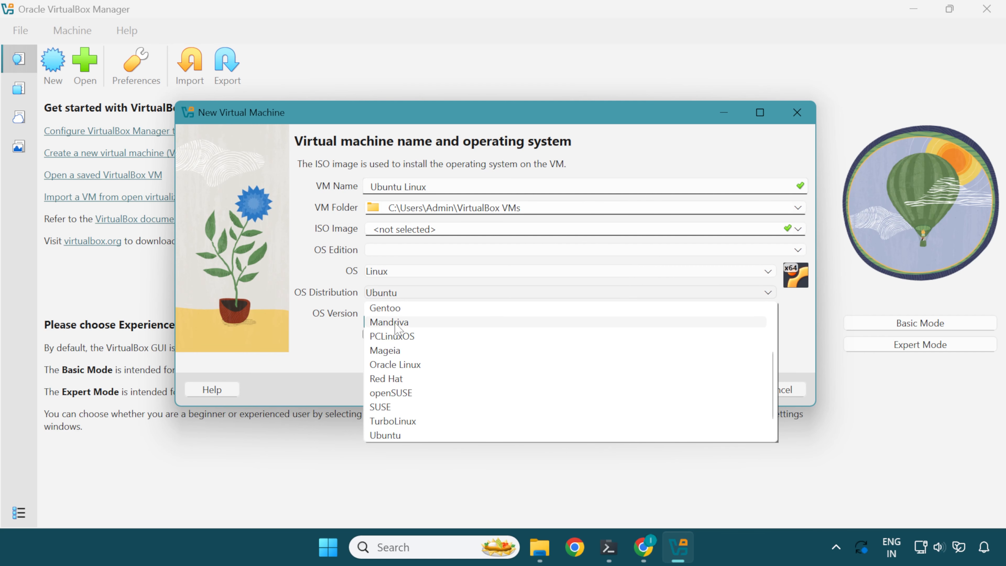
pyautogui.click(396, 435)
pyautogui.click(424, 313)
pyautogui.click(425, 345)
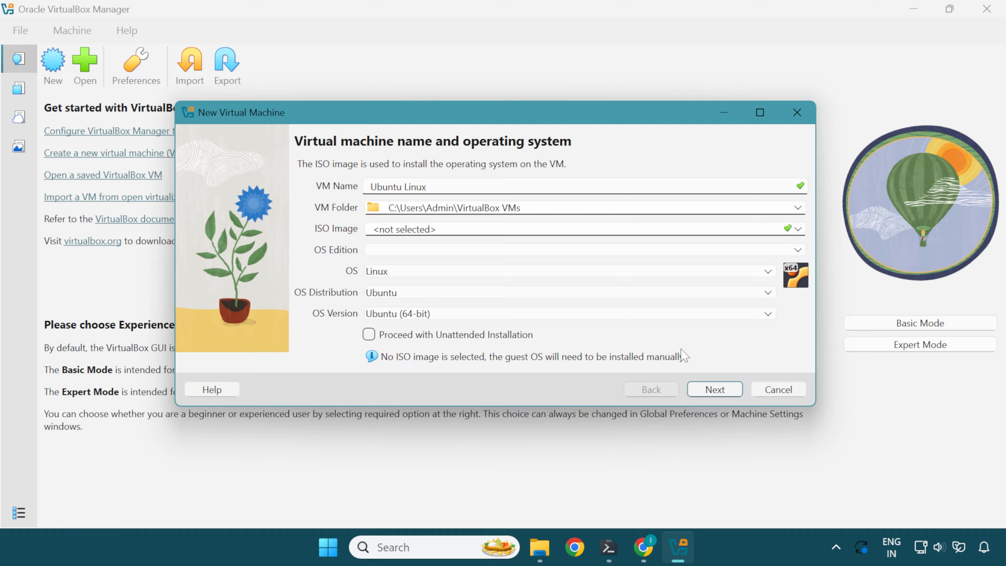
pyautogui.click(715, 390)
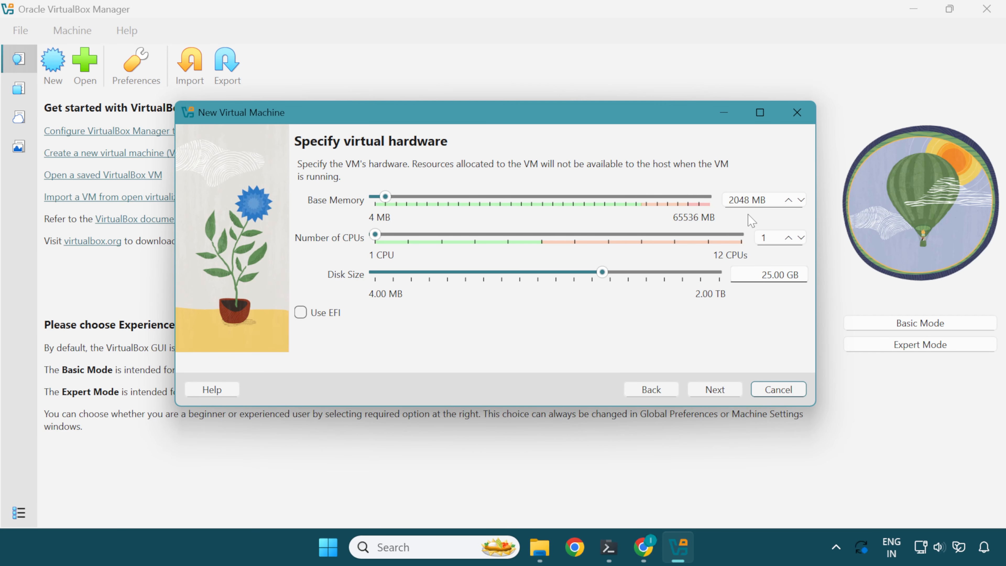
# Give the virtual machine 4112 MB of base memory, 2 CPUs and a 40 GB disk, and create it
pyautogui.doubleClick(739, 200)
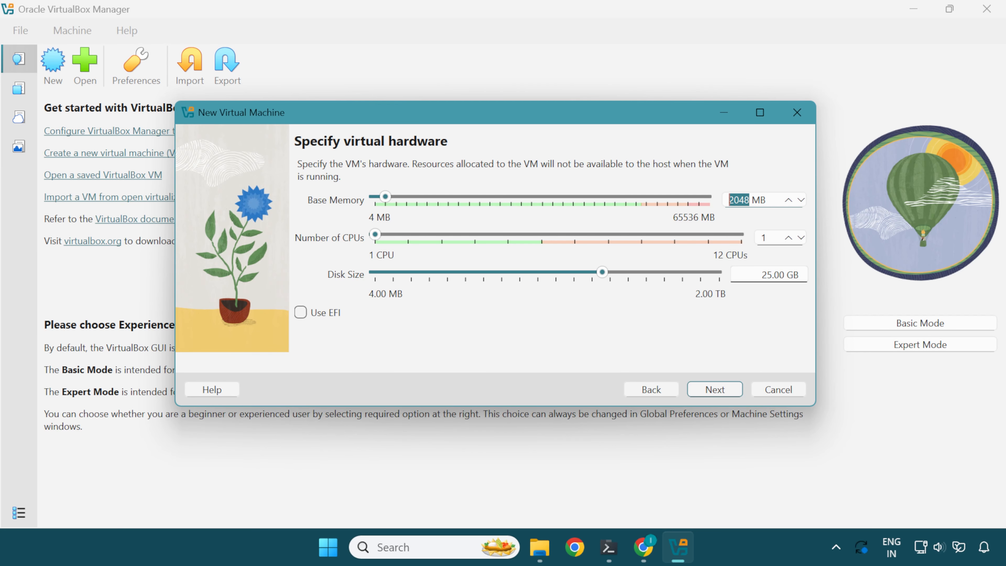
pyautogui.write('4112')
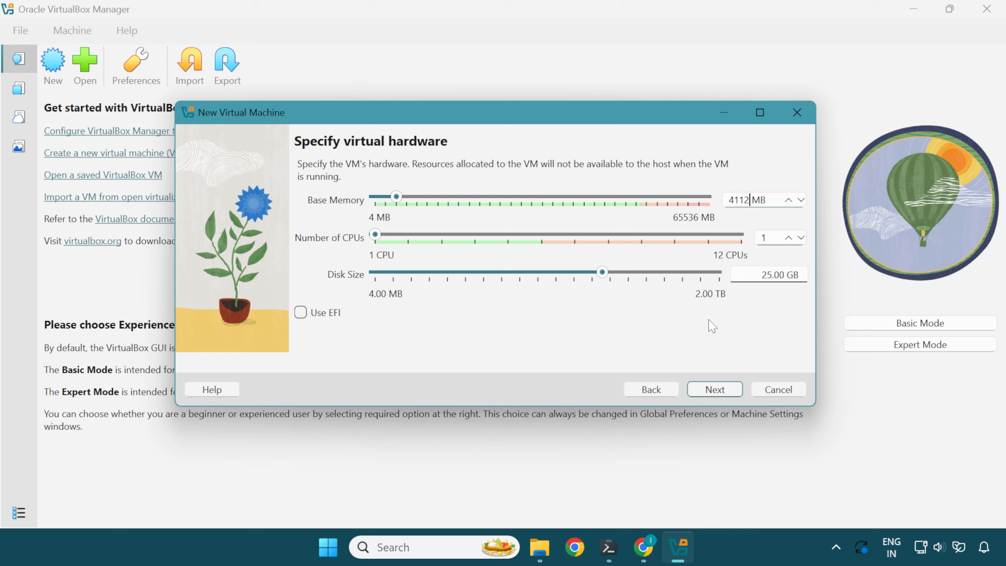
pyautogui.click(788, 238)
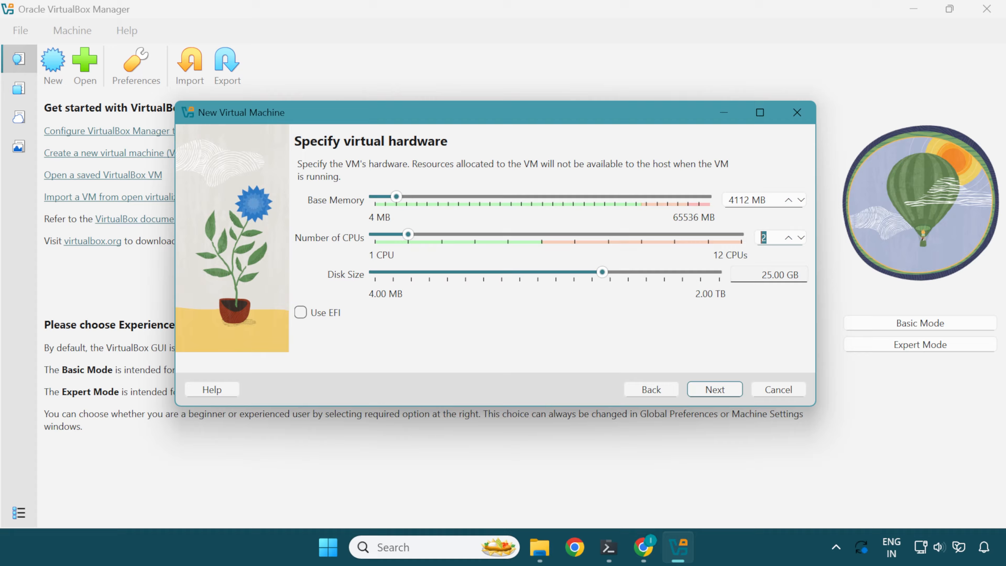
pyautogui.press('Tab')
pyautogui.press('BackSpace')
pyautogui.press('BackSpace')
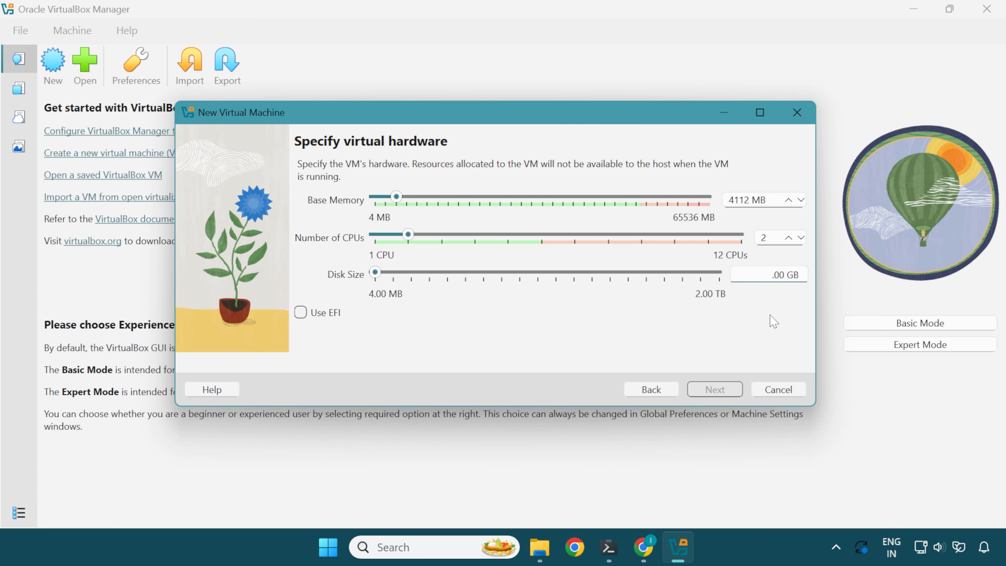
pyautogui.write('40')
pyautogui.press('Return')
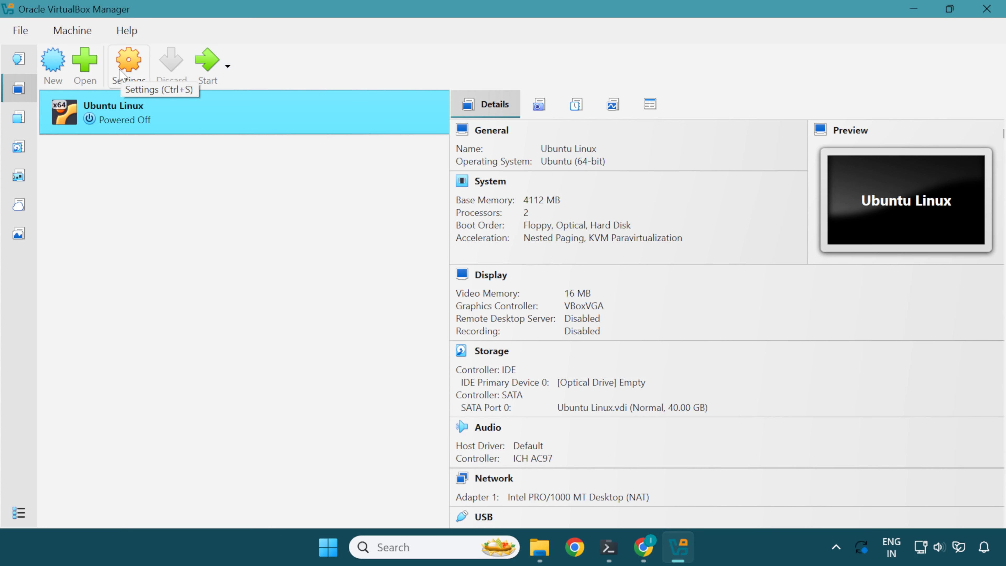
# Attach ubuntu-24.04.3-desktop-amd64.iso from Downloads to the virtual machine's empty IDE optical drive, enable Live CD/DVD, and save the settings
pyautogui.click(136, 68)
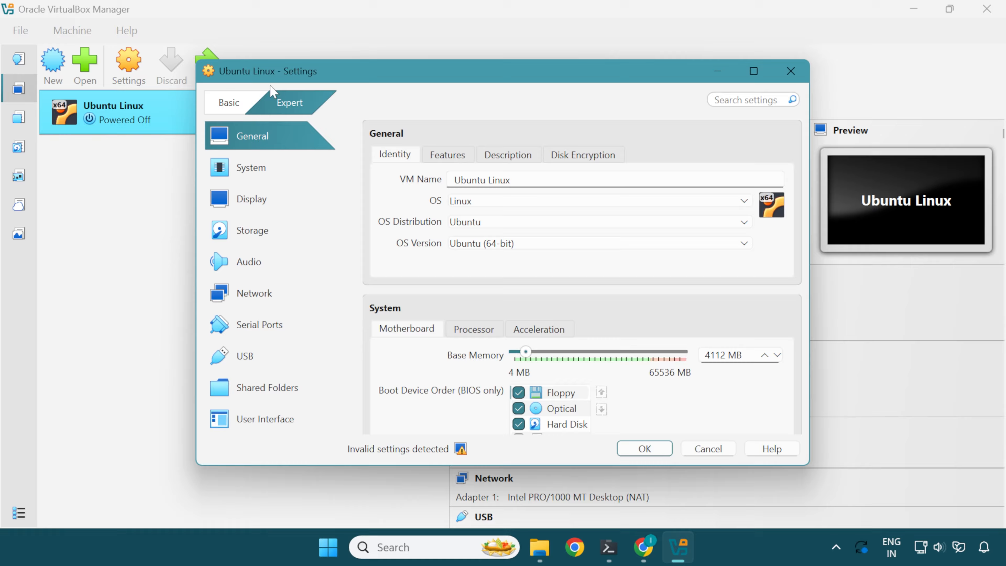
pyautogui.click(266, 229)
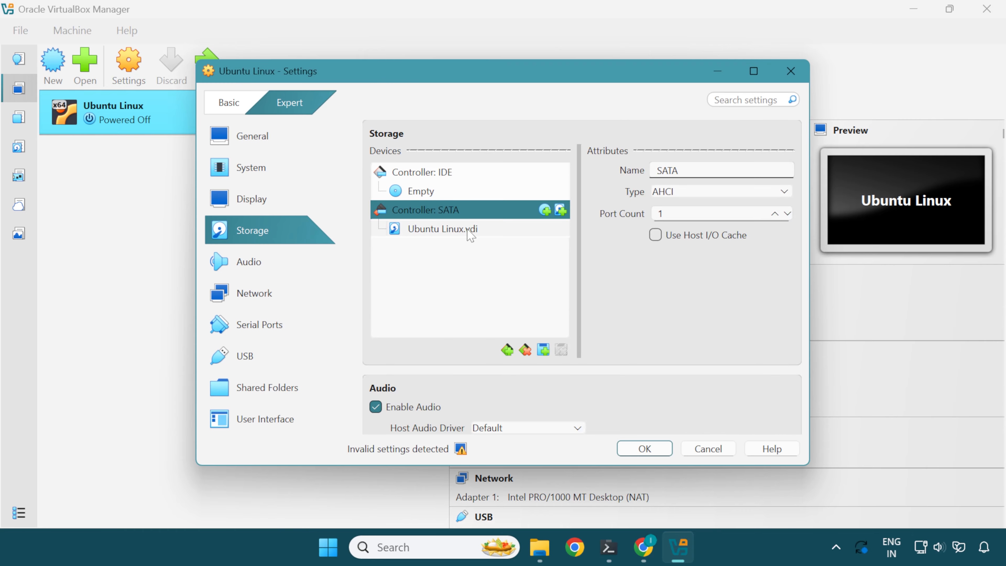
pyautogui.click(433, 192)
pyautogui.click(787, 176)
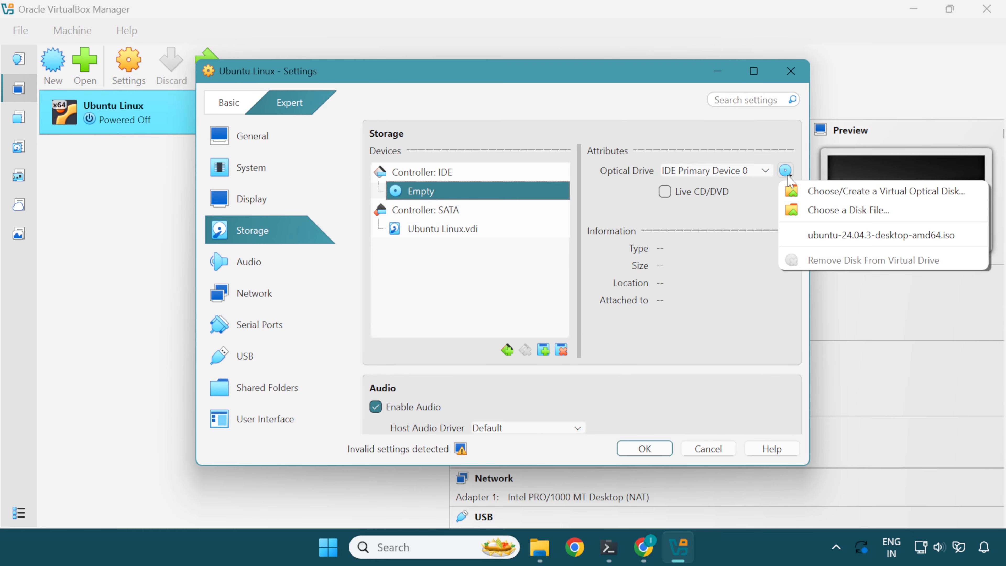
pyautogui.click(823, 212)
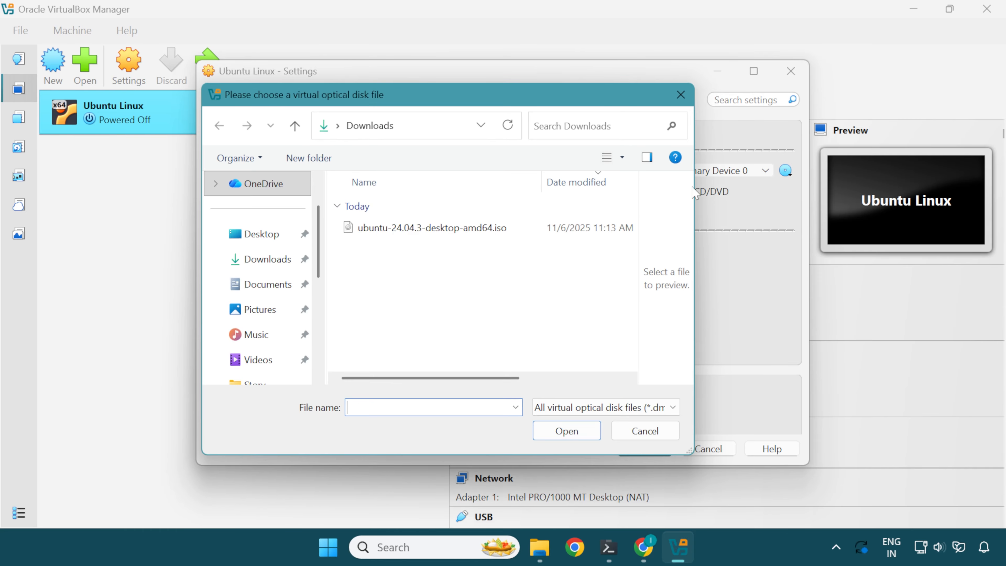
pyautogui.click(446, 232)
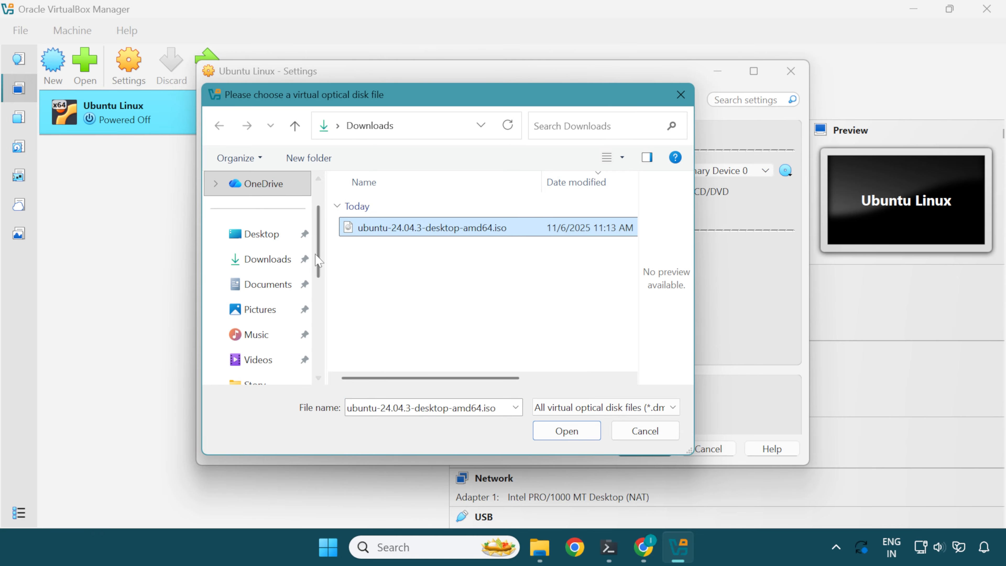
pyautogui.click(262, 258)
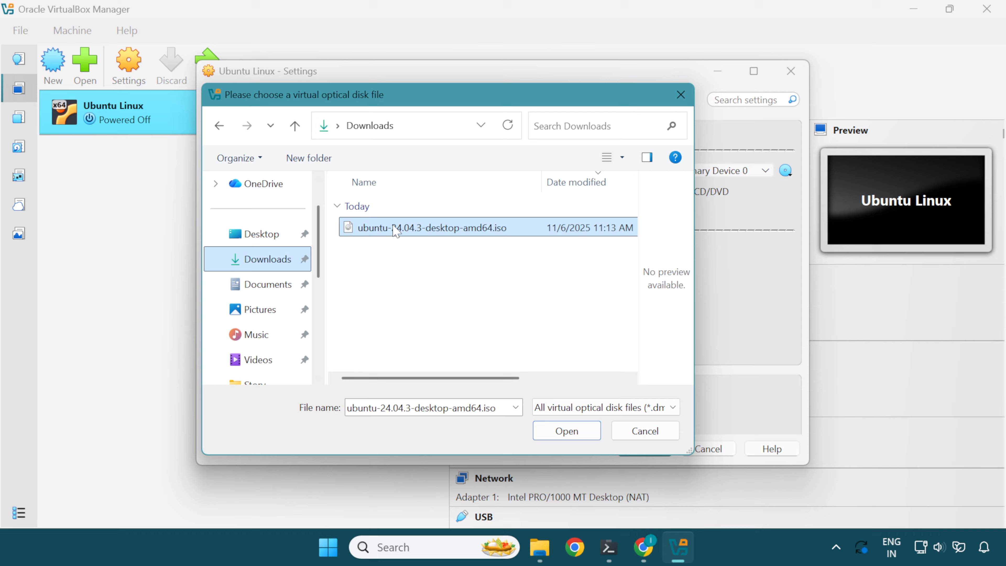
pyautogui.click(588, 433)
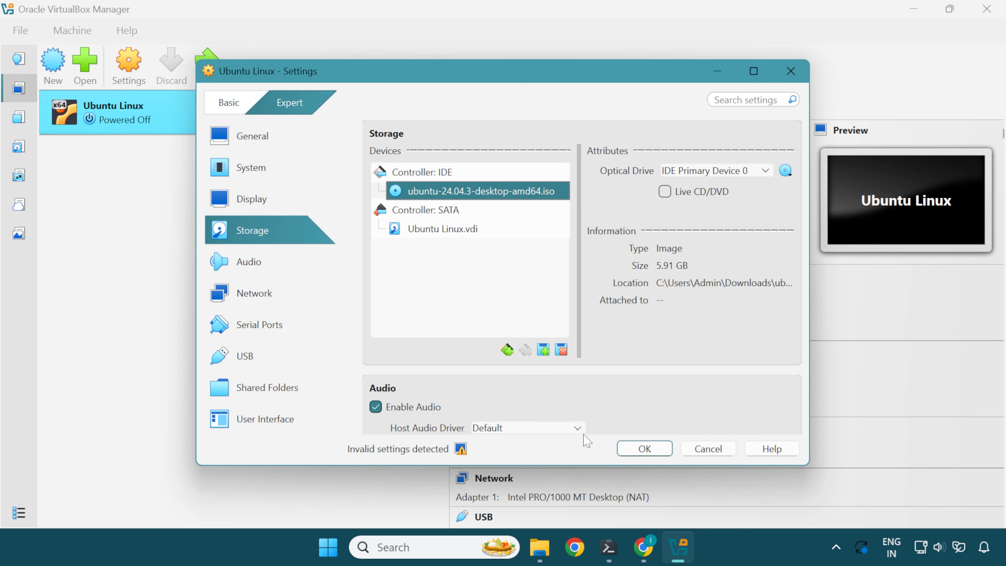
pyautogui.click(664, 192)
pyautogui.click(645, 450)
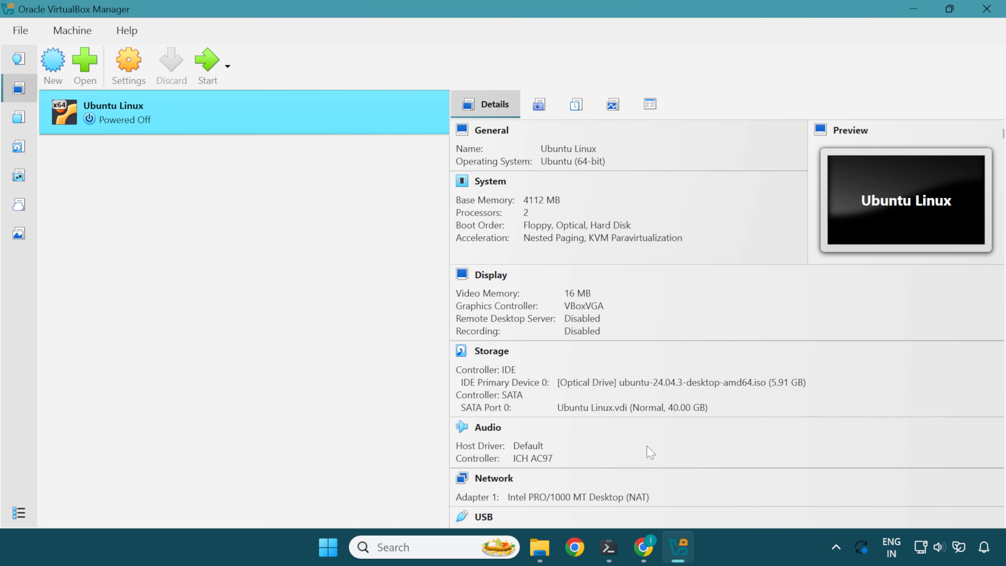
# Start the Ubuntu Linux virtual machine, boot the "Try or Install Ubuntu" entry, clear the notifications and maximize the machine's window
pyautogui.click(206, 63)
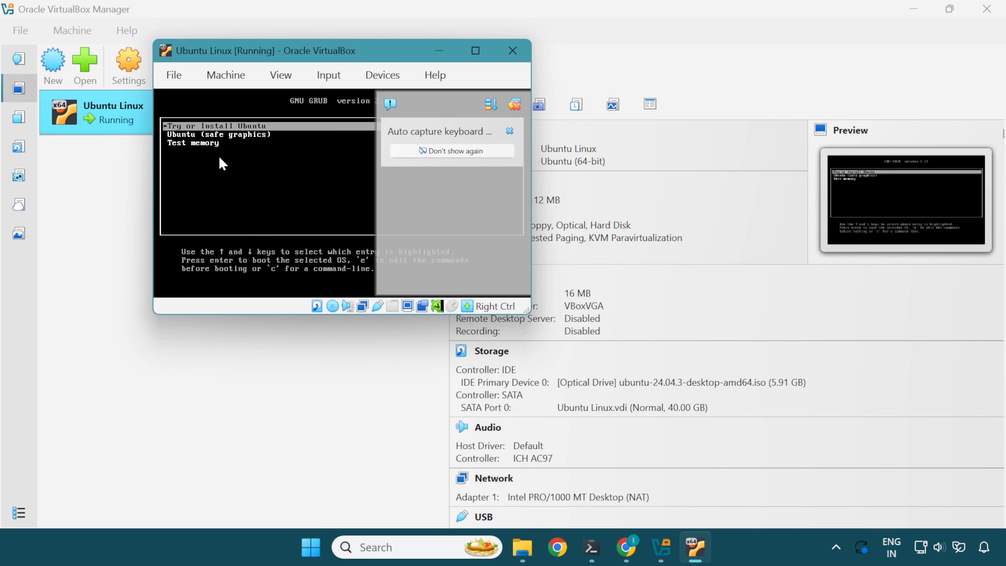
pyautogui.click(516, 105)
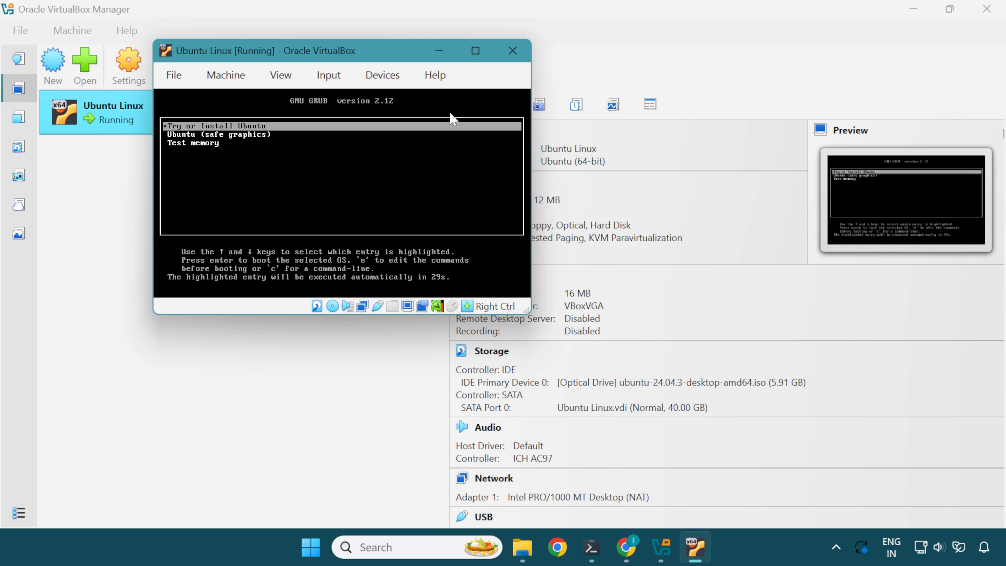
pyautogui.press('Return')
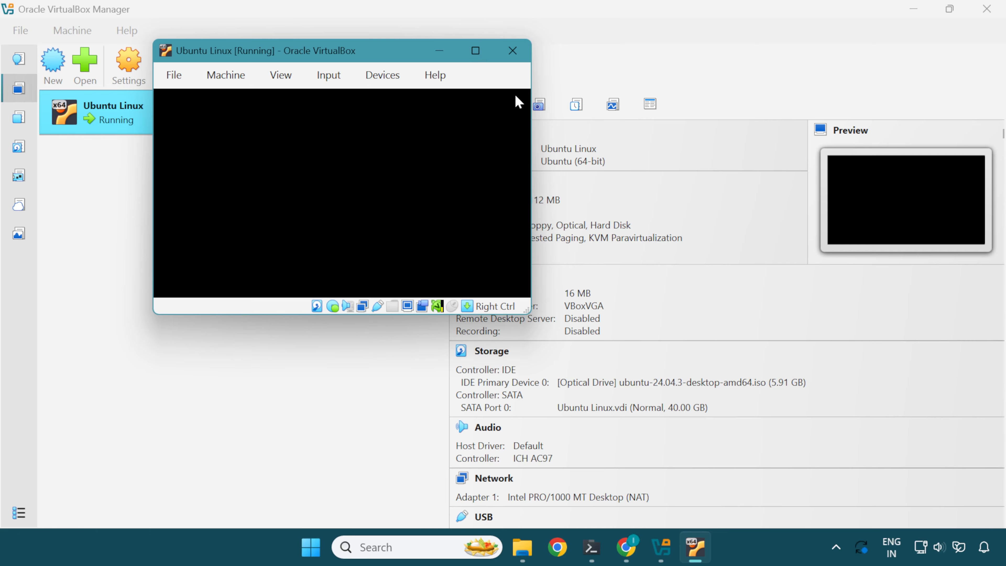
pyautogui.moveTo(475, 50)
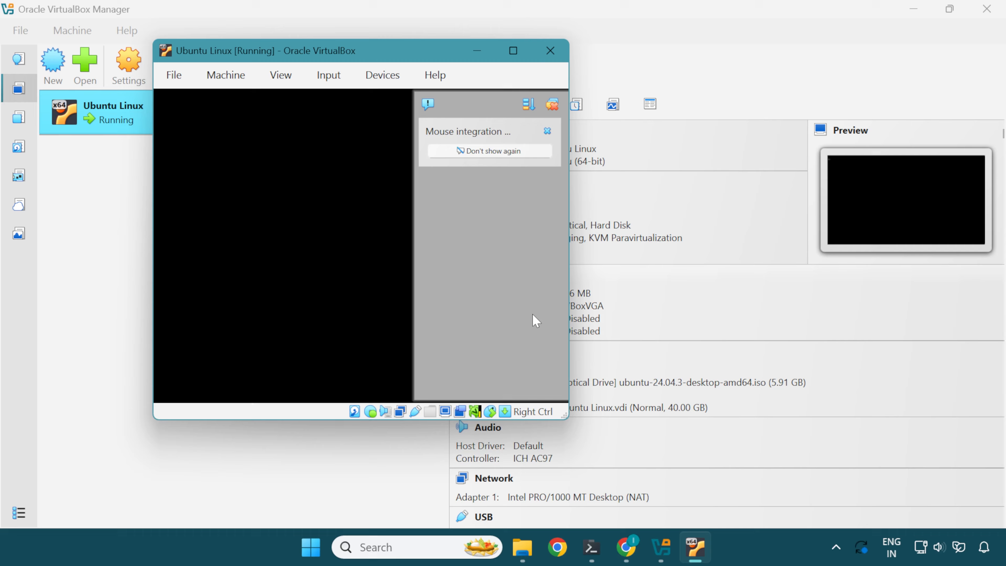
pyautogui.click(553, 104)
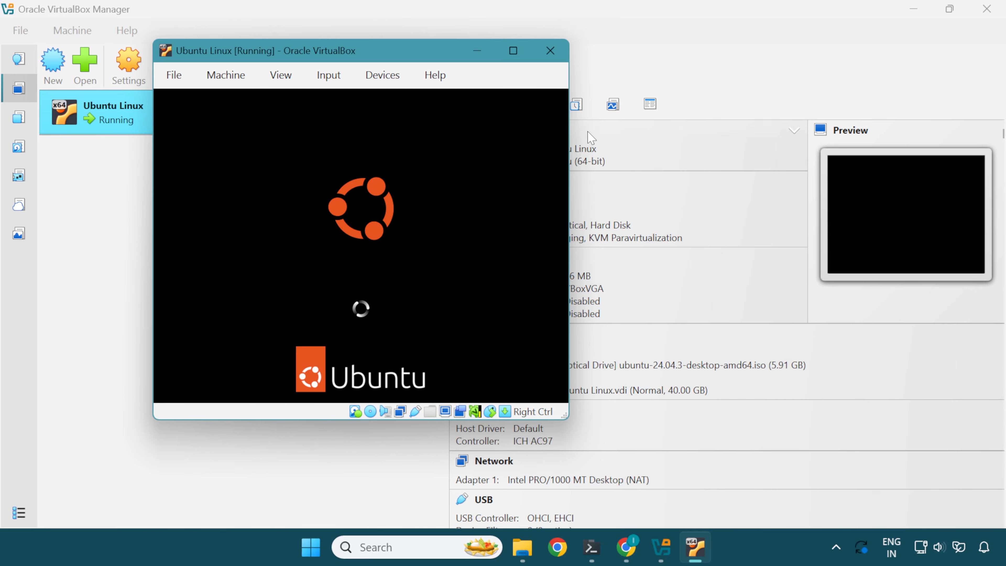
pyautogui.click(690, 51)
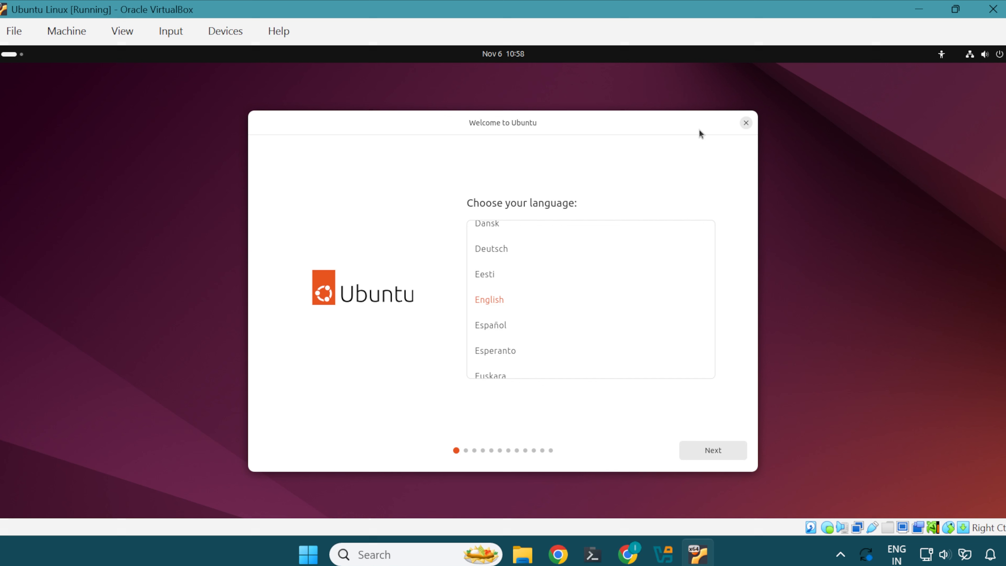
# Accept English as the language and English (US) as the keyboard layout, testing the keyboard with "ubuntu" and leaving accessibility at its defaults
pyautogui.click(710, 453)
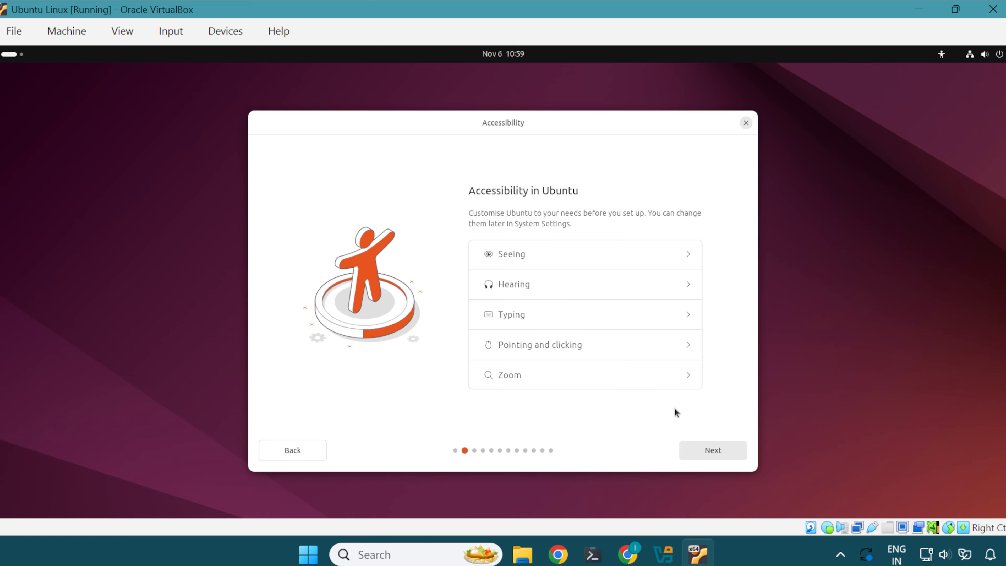
pyautogui.click(716, 450)
pyautogui.click(606, 385)
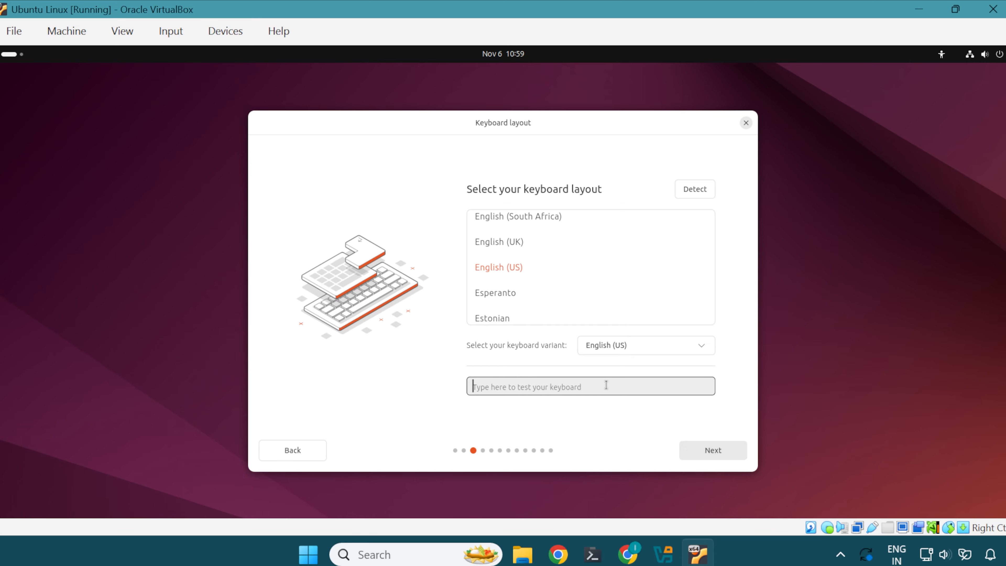
pyautogui.write('ubuntu')
pyautogui.click(603, 412)
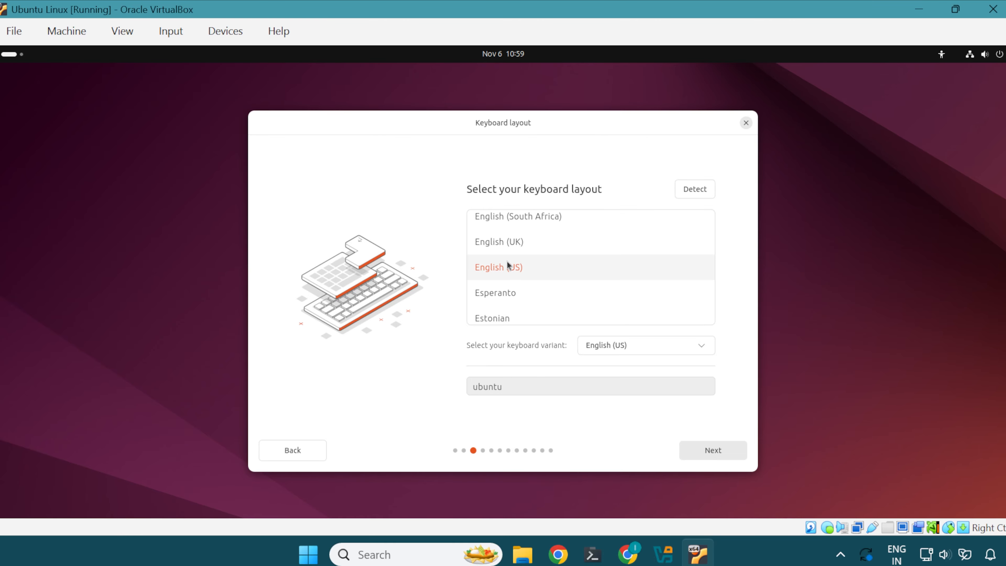
pyautogui.click(714, 450)
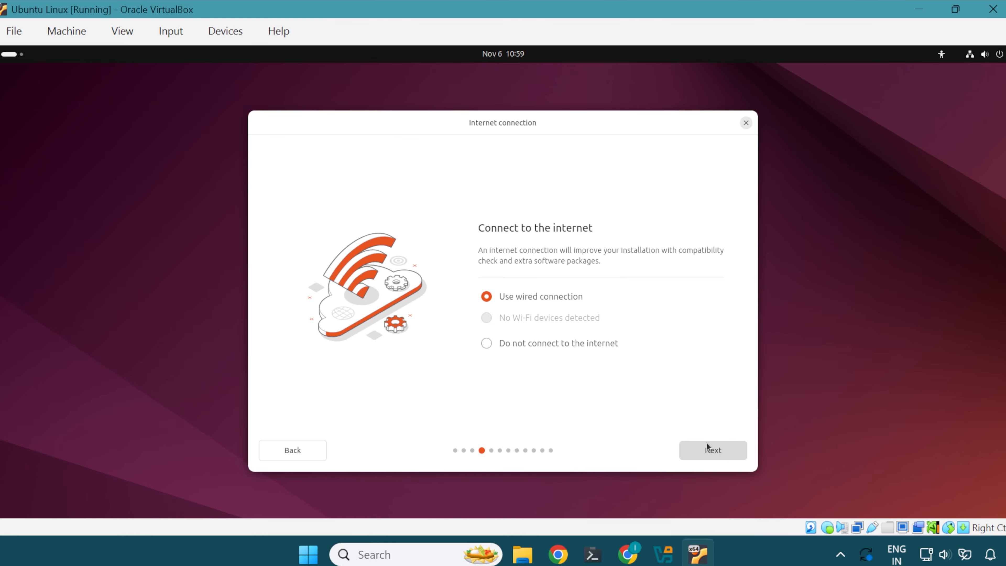
# Choose not to connect to the internet during installation and skip the installer update
pyautogui.click(588, 344)
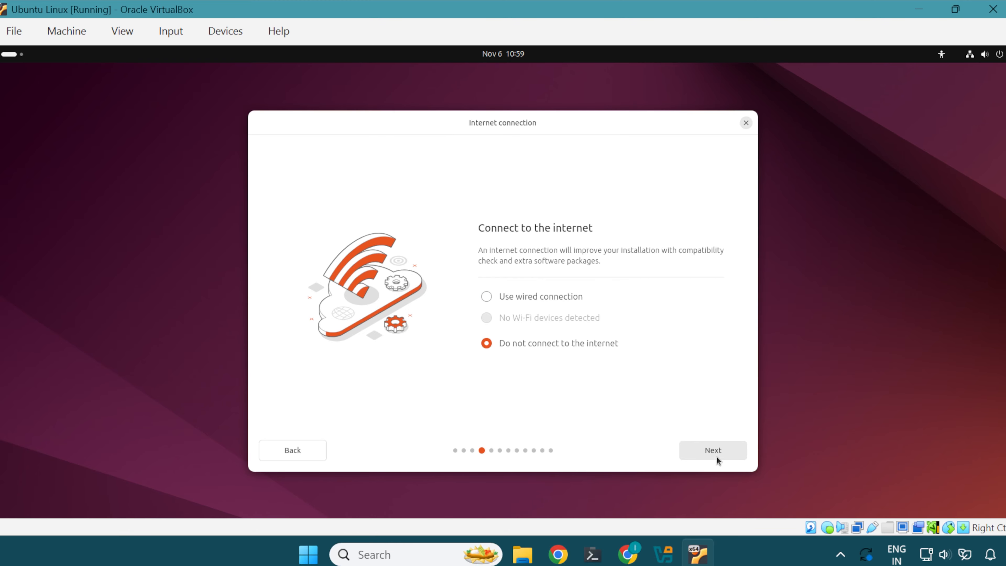
pyautogui.click(716, 451)
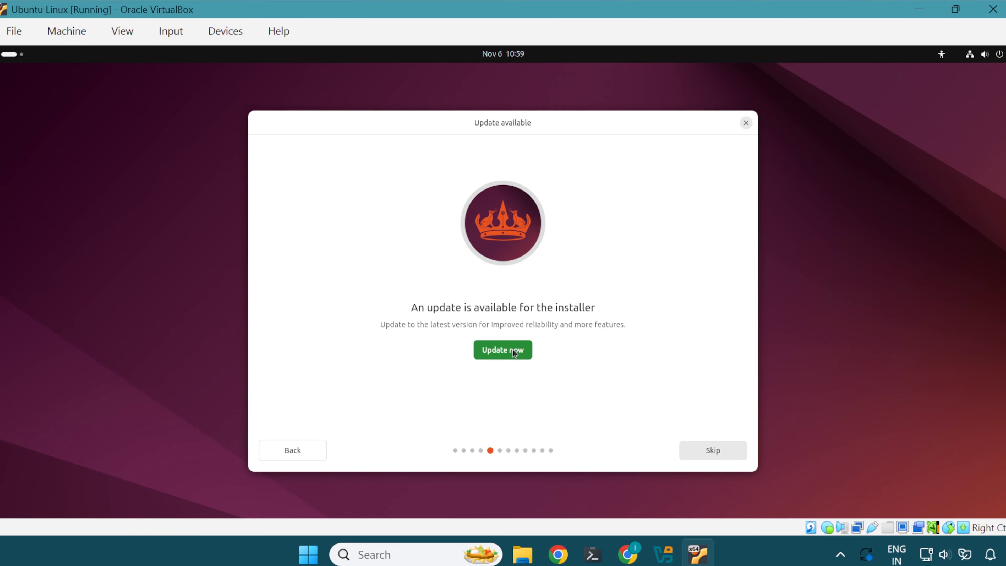
pyautogui.click(719, 451)
# Proceed with an interactive Ubuntu installation using the default selection of apps
pyautogui.click(710, 450)
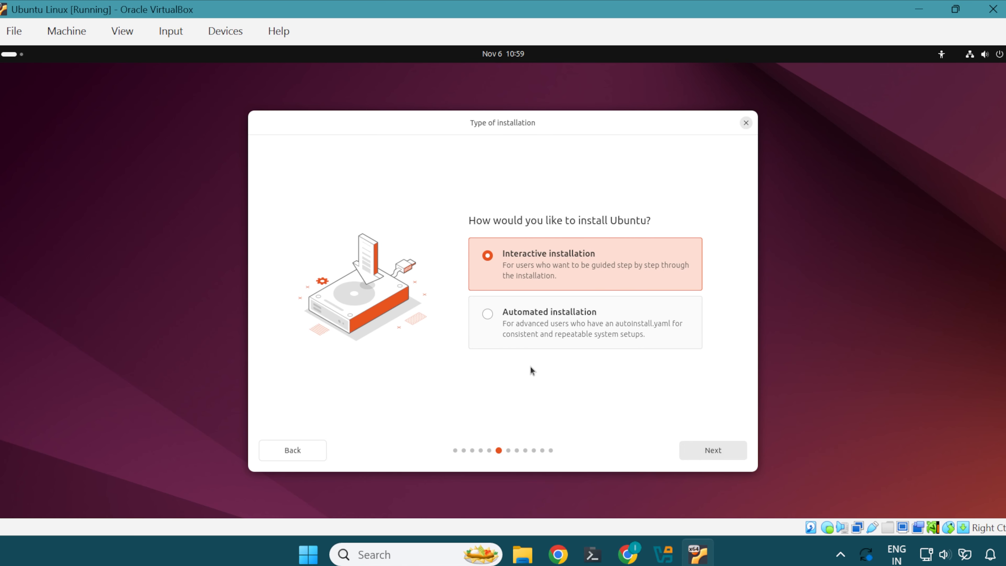
pyautogui.click(708, 452)
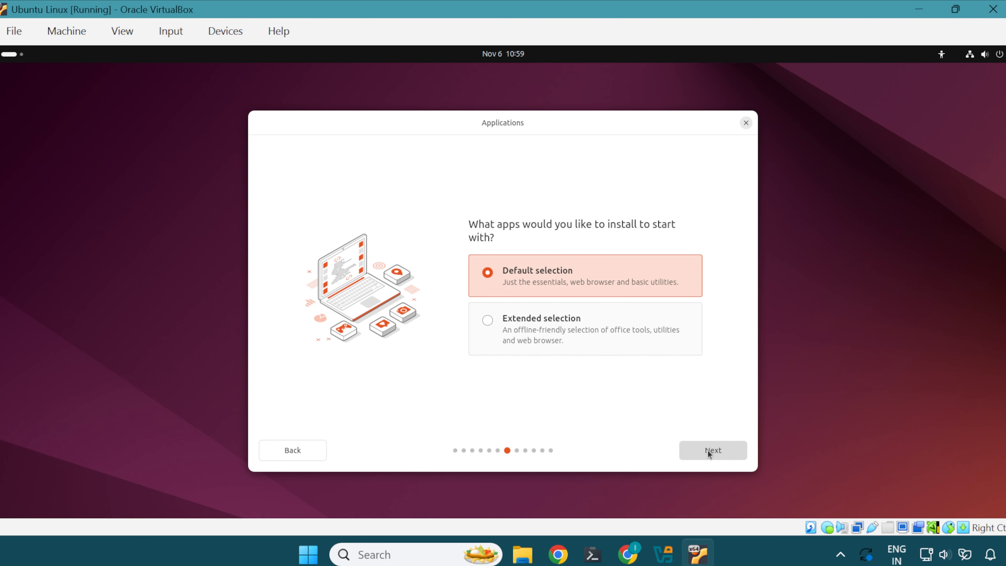
pyautogui.click(707, 449)
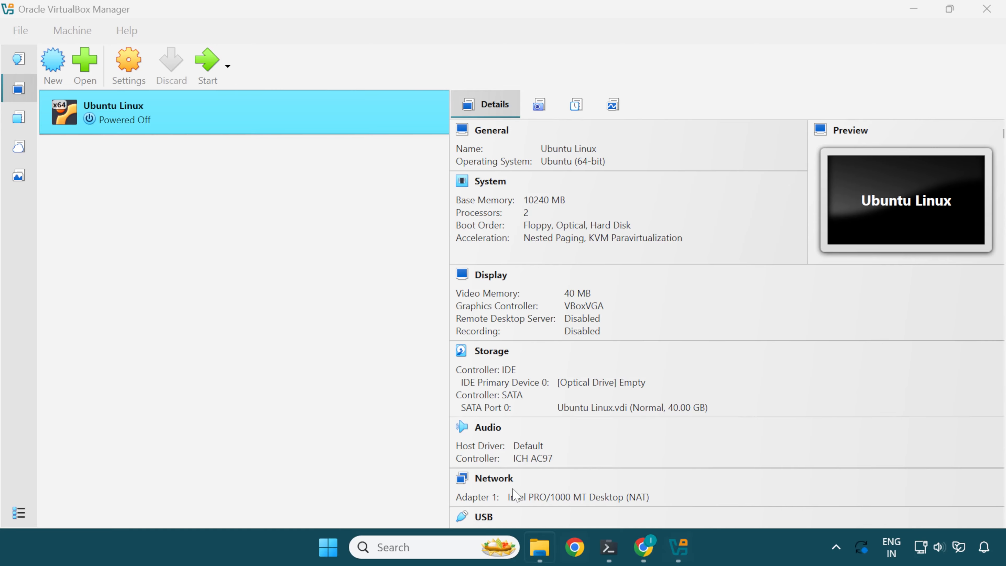
# Start the installed Ubuntu Linux virtual machine and log in to the listed user account with the account password
pyautogui.click(212, 66)
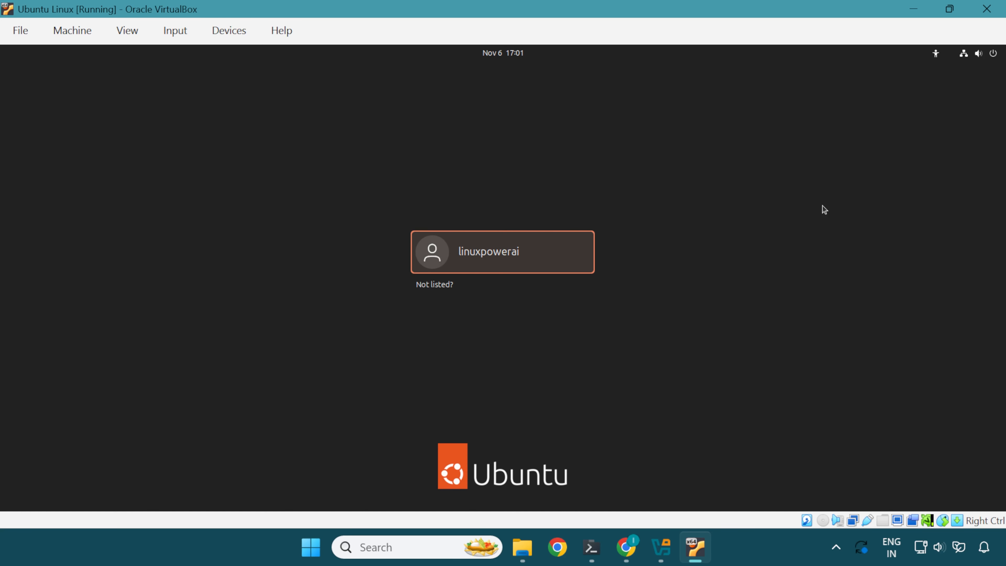
pyautogui.click(500, 258)
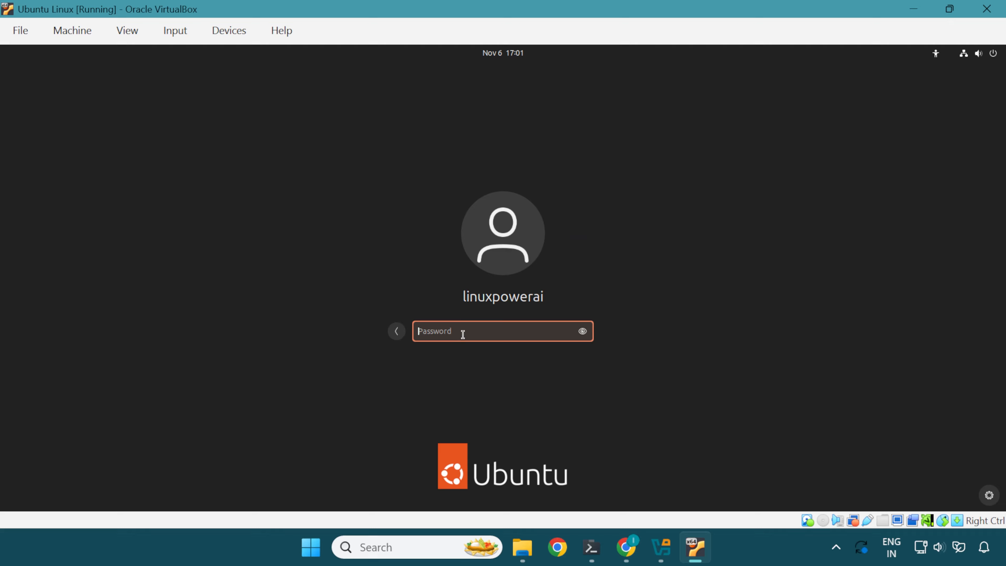
pyautogui.write('••••••')
pyautogui.press('Return')
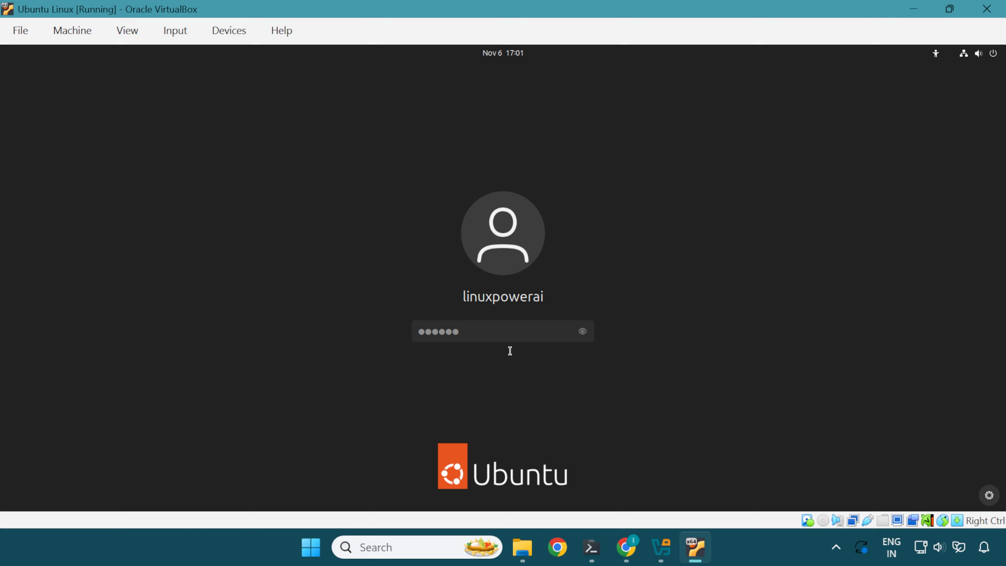
pyautogui.press('Return')
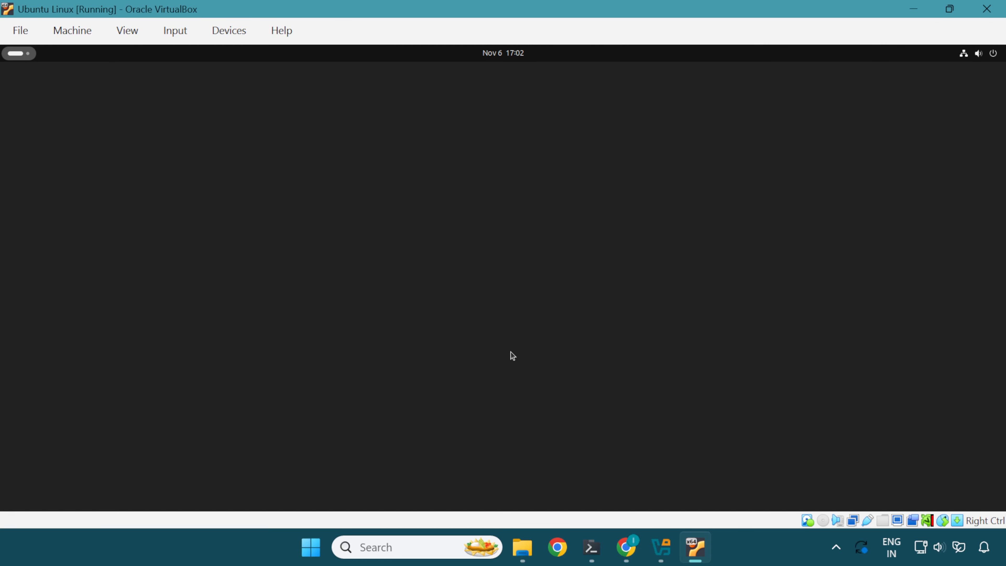